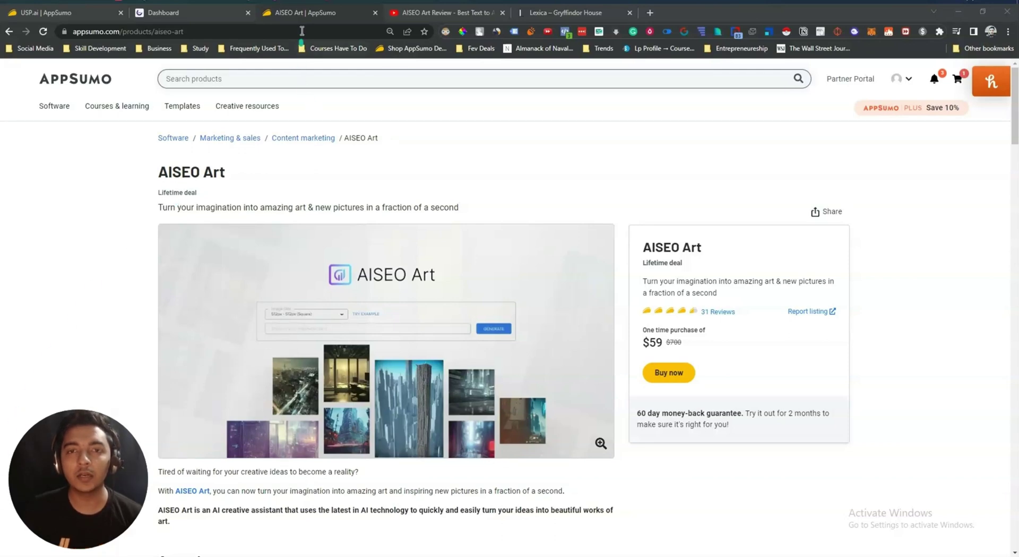
- Switch to the USP.ai AppSumo deal page showing the $89 lifetime offer
left_click(51, 19)
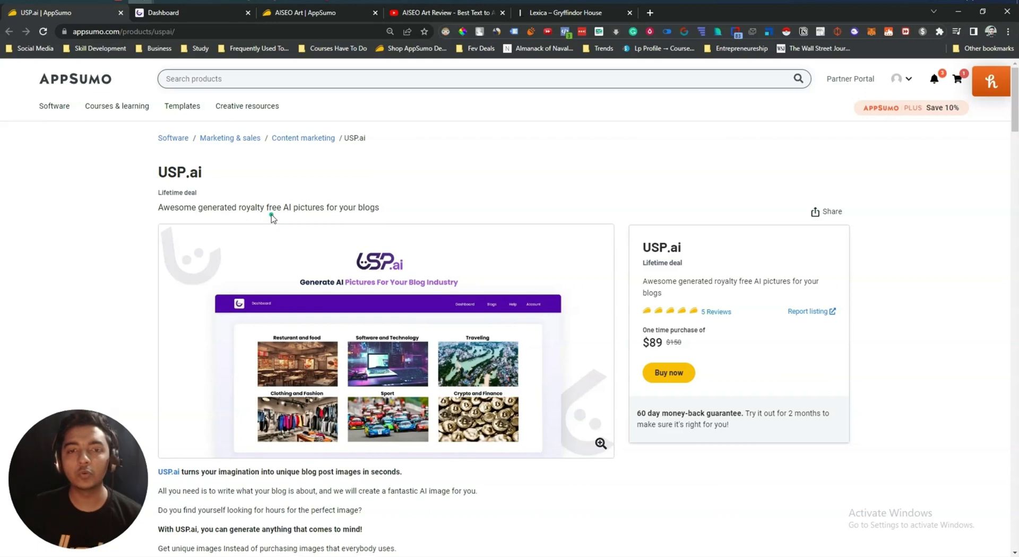
- Highlight USP.ai's $89 price, 1,500 monthly credits, unlimited blogs and 6,000-credit stacking tiers
scroll(272, 218, "down", 4)
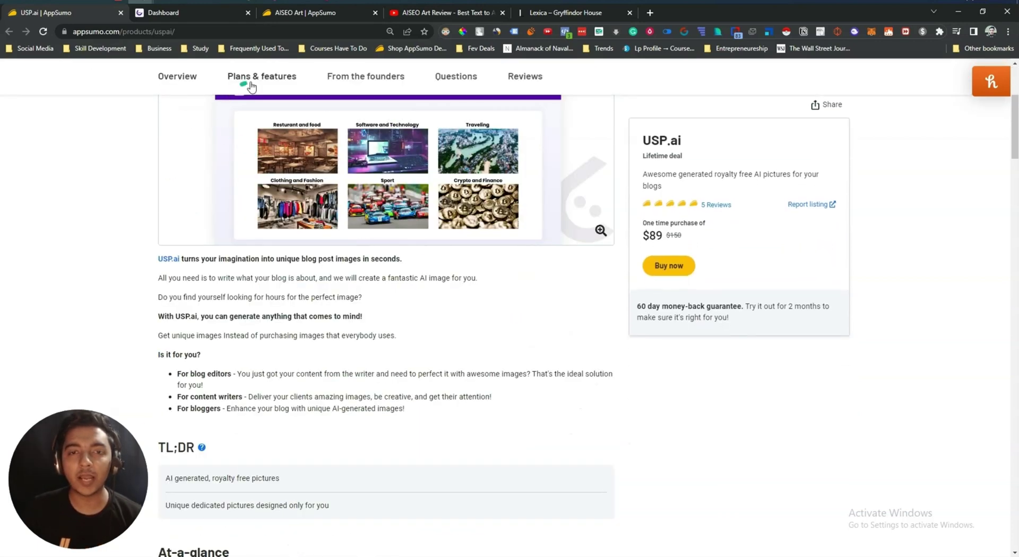
left_click(251, 83)
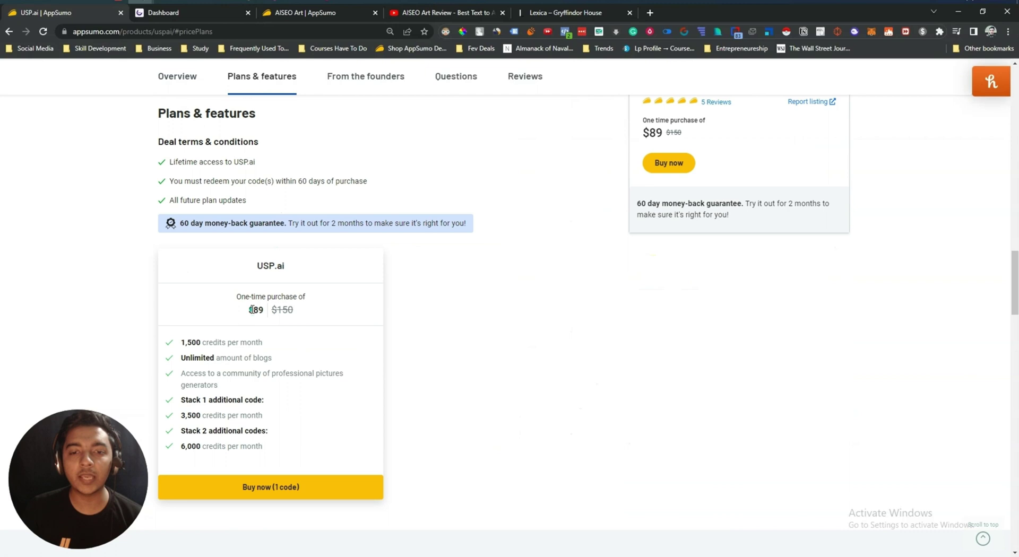
left_click_drag(251, 309, 263, 310)
left_click_drag(182, 341, 271, 345)
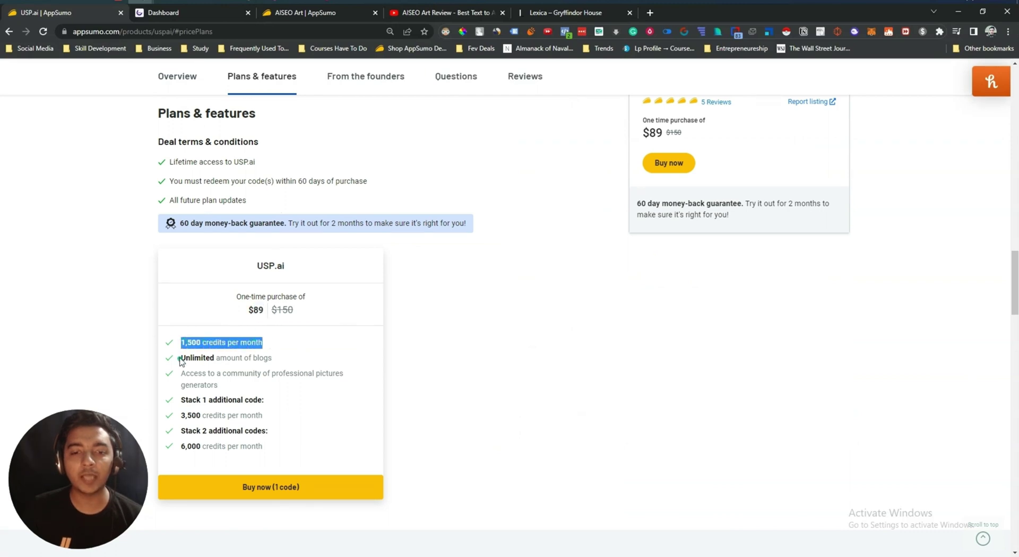
left_click_drag(181, 358, 272, 359)
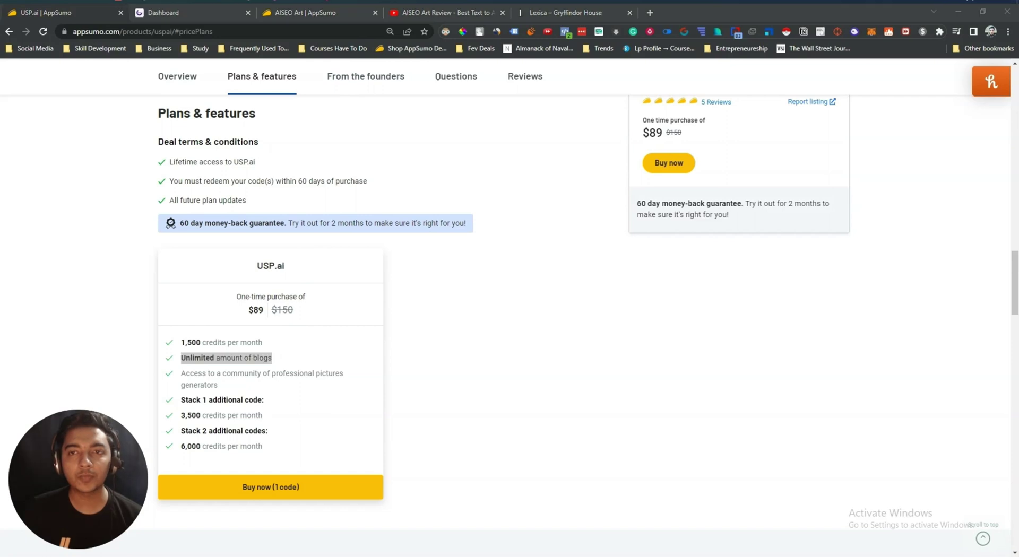
double_click(201, 358)
triple_click(201, 358)
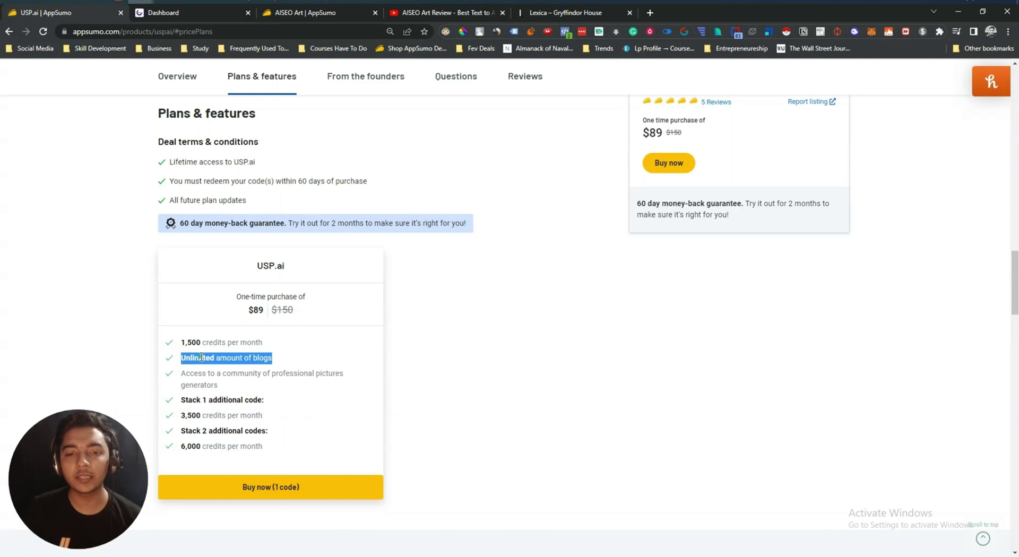
left_click_drag(181, 401, 275, 455)
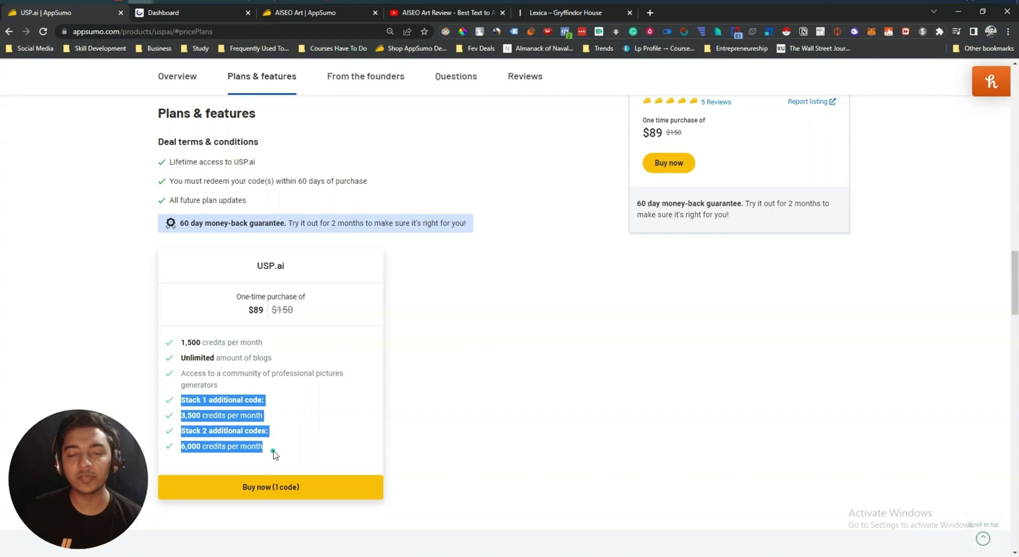
- Highlight the AISEO Art plan's $59 one-time price and 800 credits per month
left_click(338, 16)
scroll(209, 170, "down", 5)
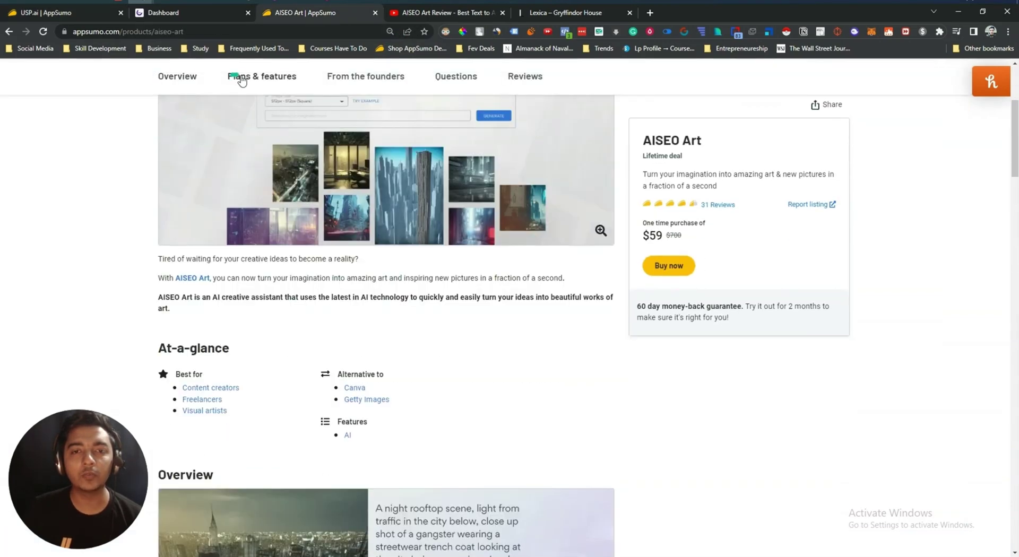
left_click(240, 76)
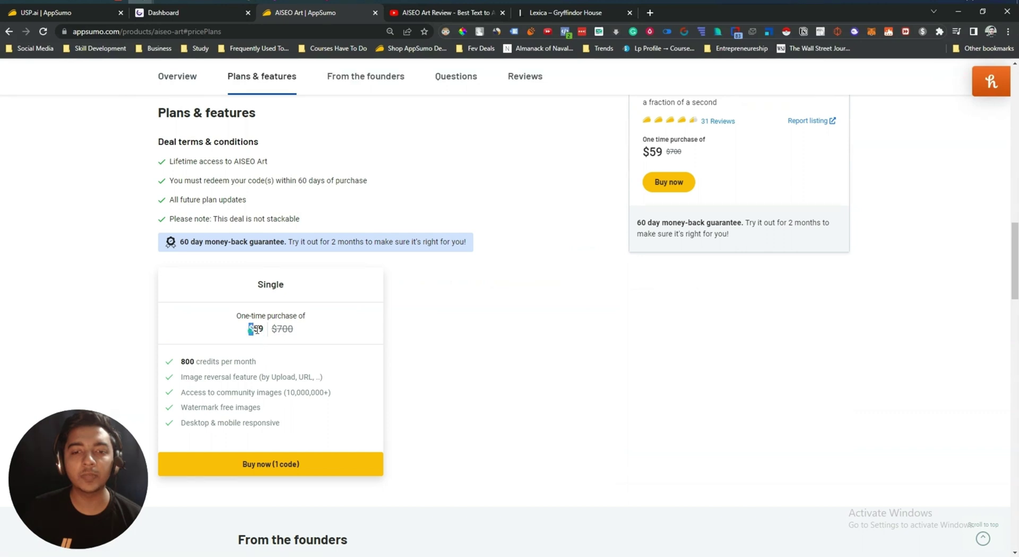
left_click_drag(248, 329, 264, 330)
left_click_drag(179, 362, 268, 366)
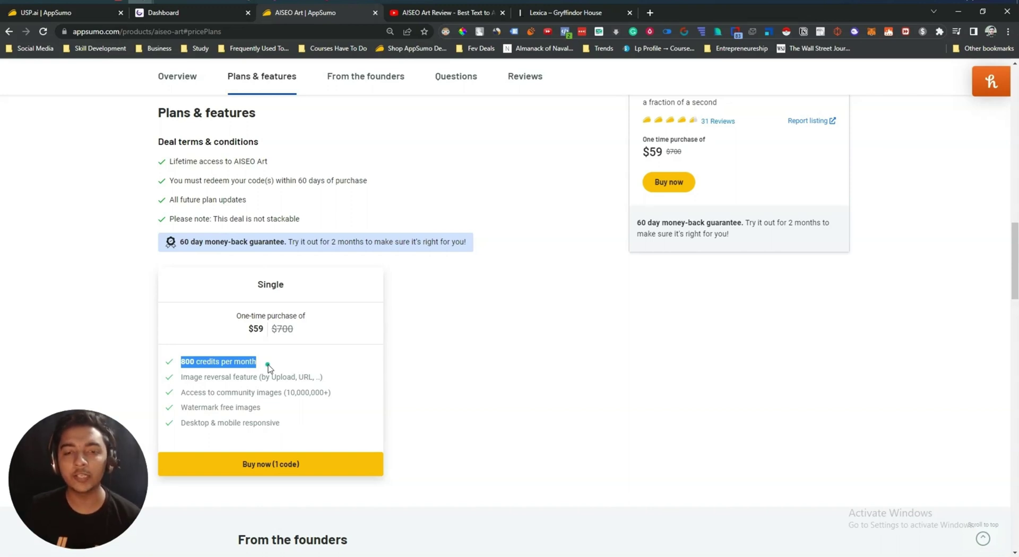
- Bring up the 'AISEO Art Review' YouTube video paused at 1:05 on the deal overview
left_click(446, 15)
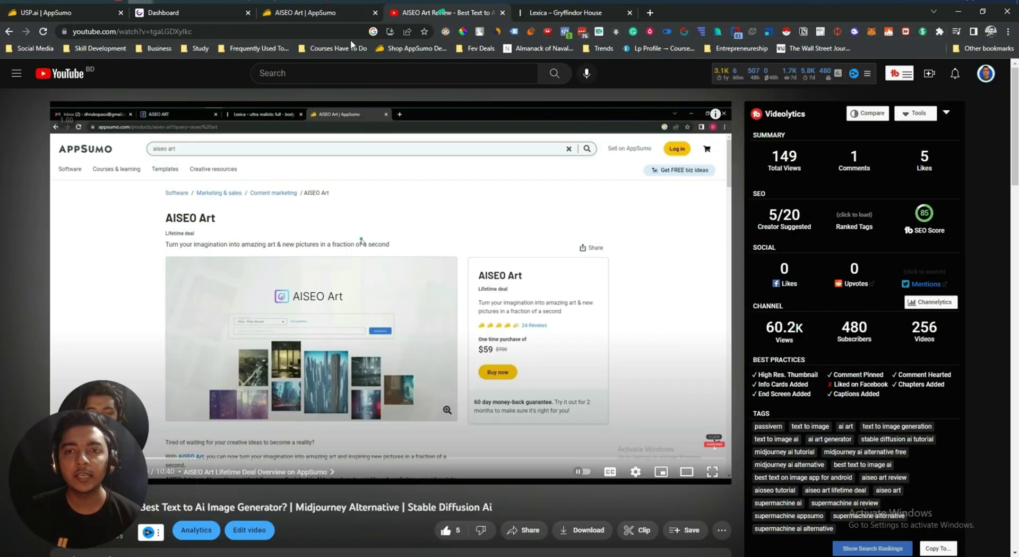
left_click_drag(157, 479, 945, 419)
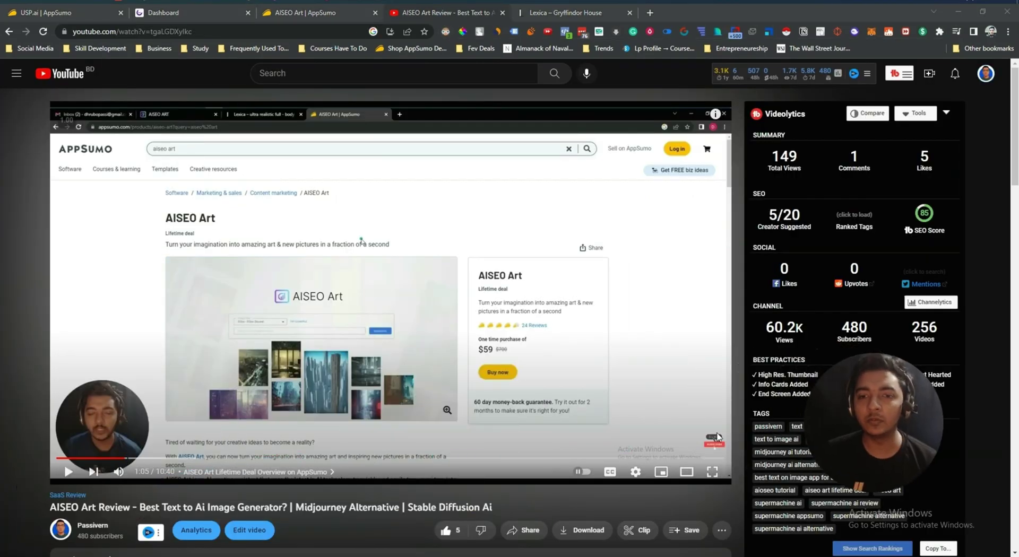
scroll(430, 436, "down", 3)
scroll(430, 436, "up", 3)
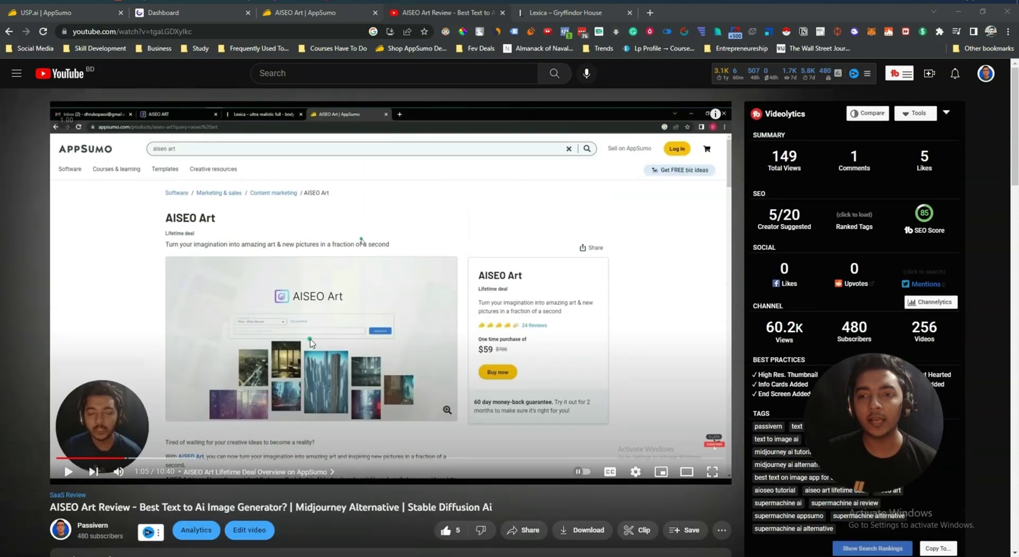
- Underline AISEO Art's image reversal feature, then return to the USP.ai dashboard
left_click(301, 13)
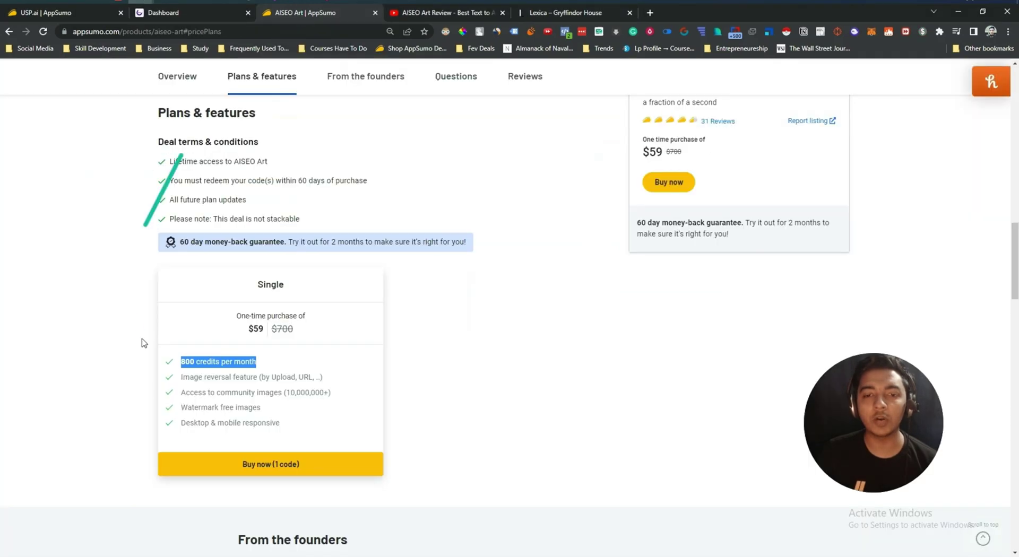
left_click(221, 382)
left_click_drag(279, 365, 312, 372)
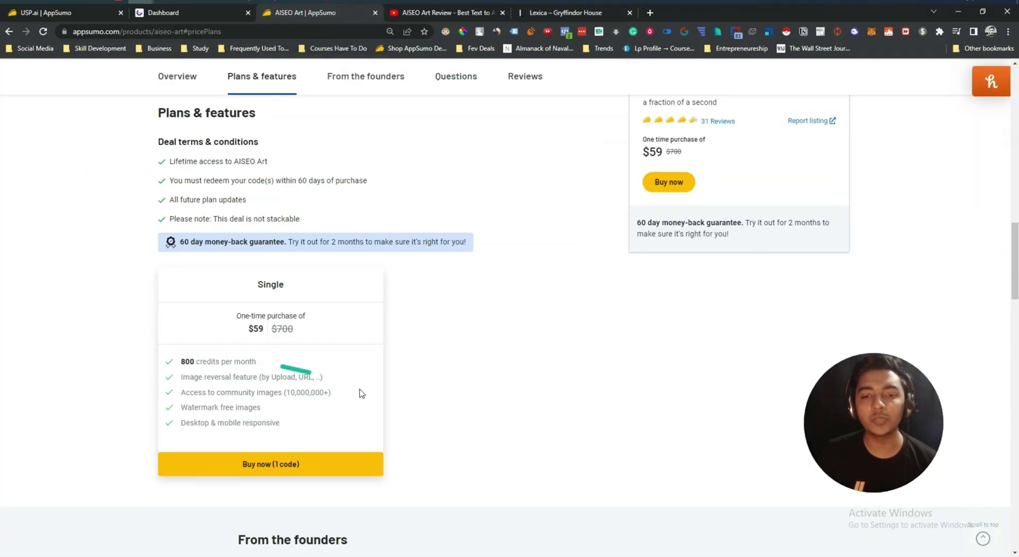
scroll(400, 429, "up", 15)
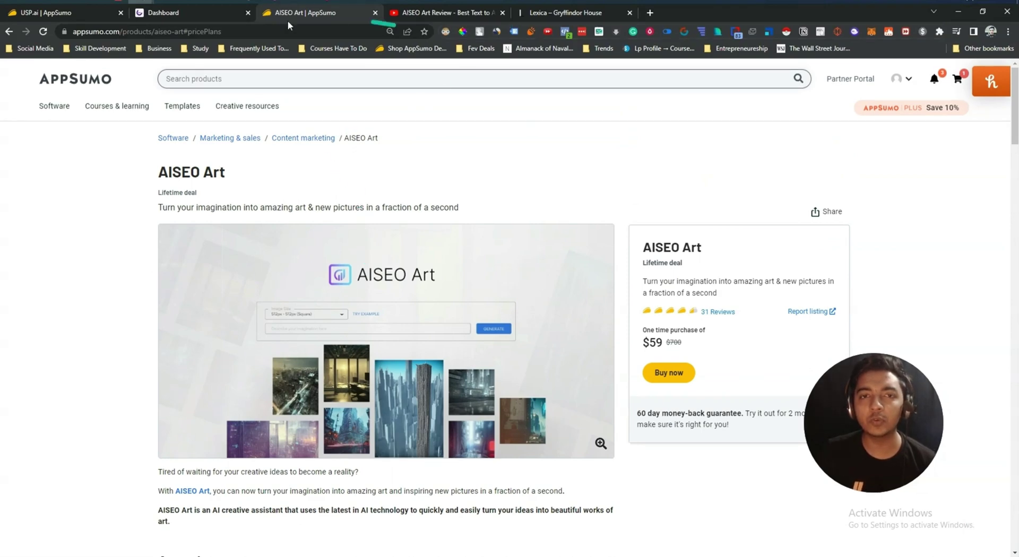
left_click(202, 16)
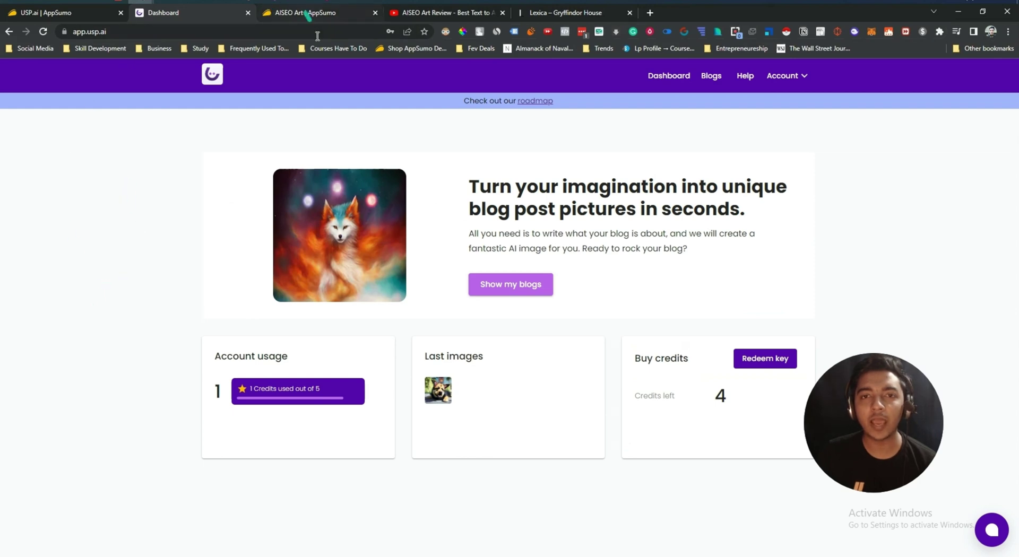
left_click(320, 6)
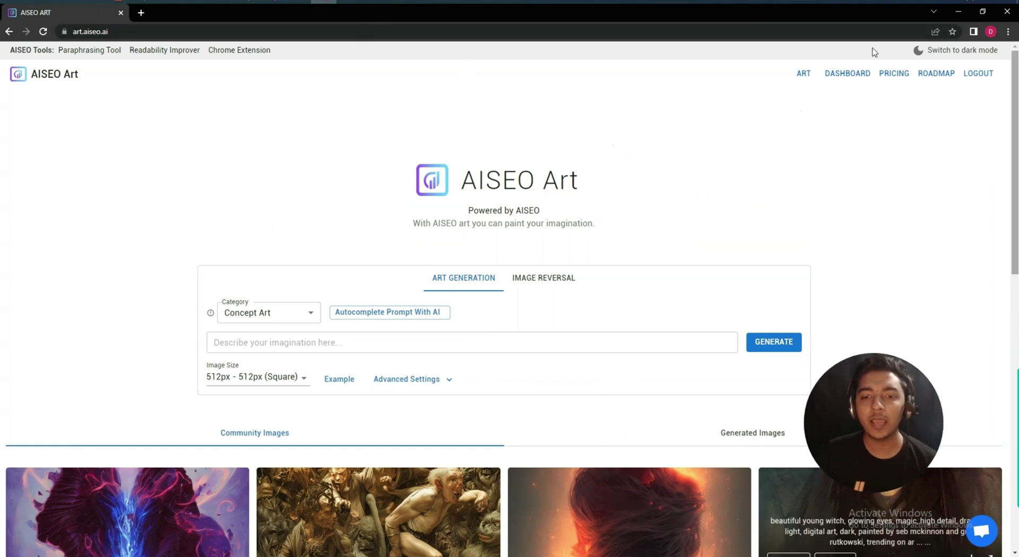
left_click(294, 346)
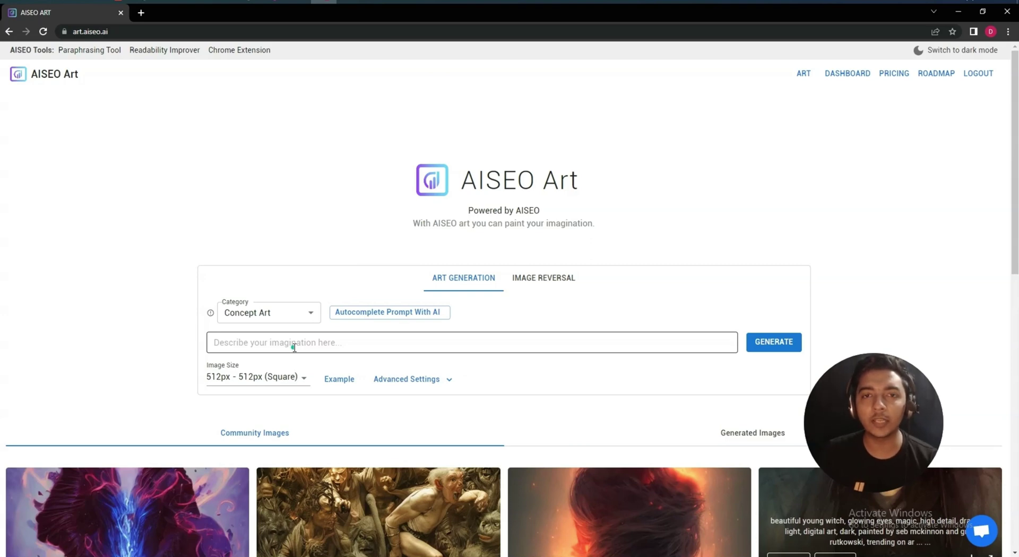
left_click(326, 1)
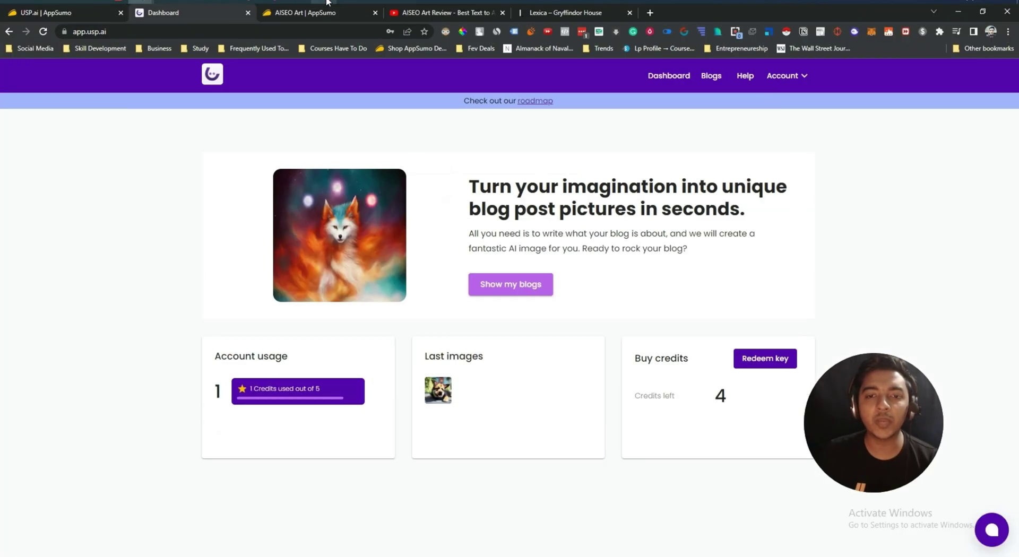
- Copy the snowy neo-gothic manor image's prompt from Lexica's Gryffindor House results
left_click(565, 14)
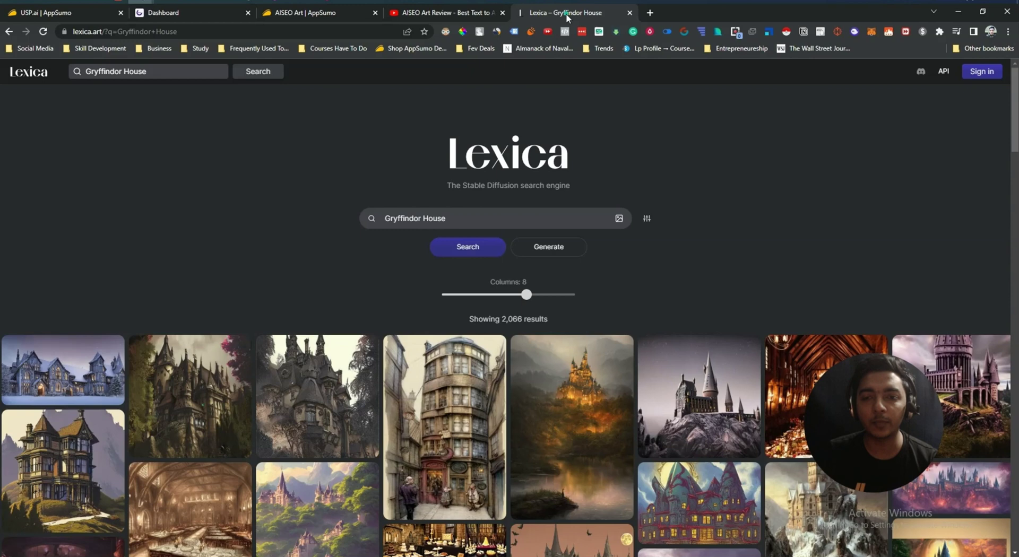
left_click_drag(390, 219, 438, 219)
left_click(444, 219)
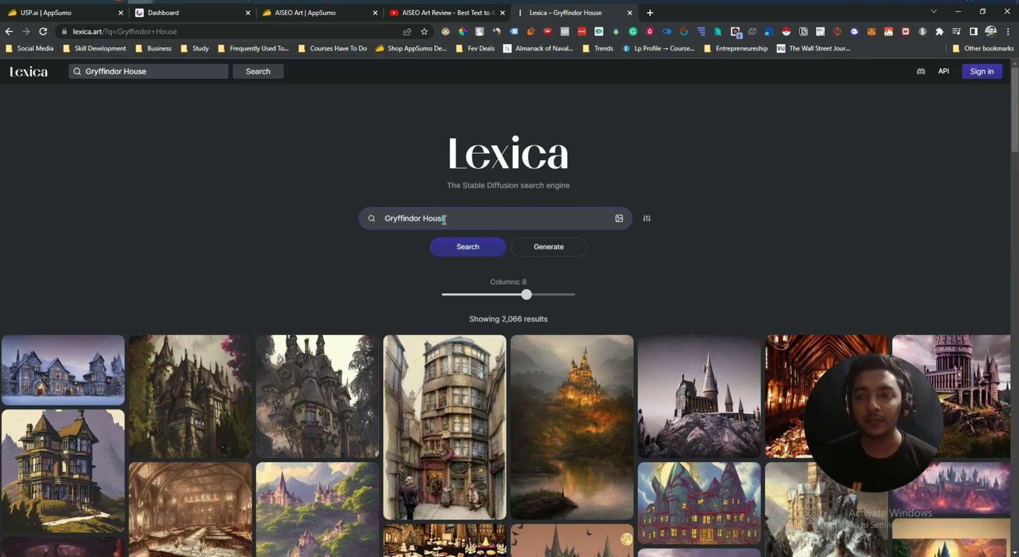
left_click(57, 375)
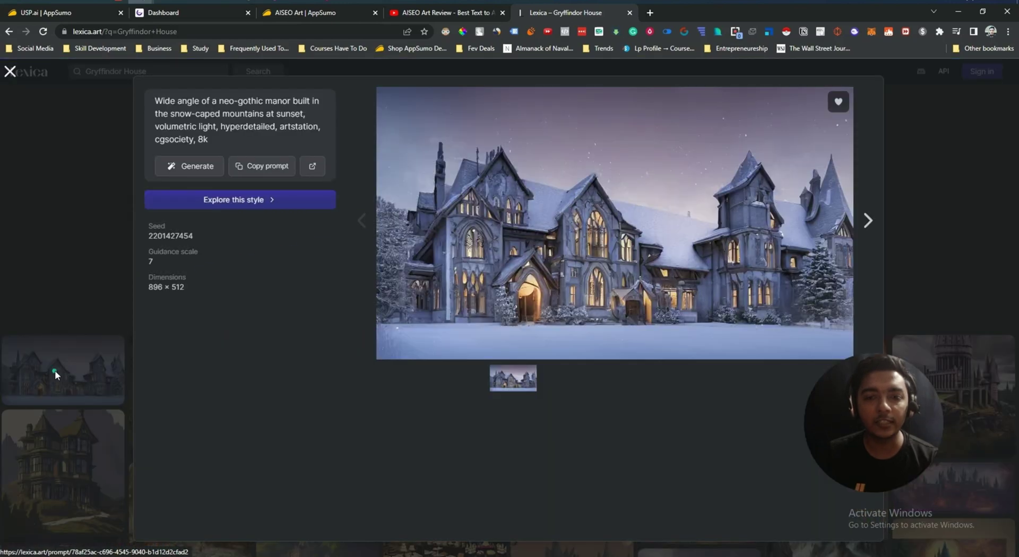
left_click(282, 168)
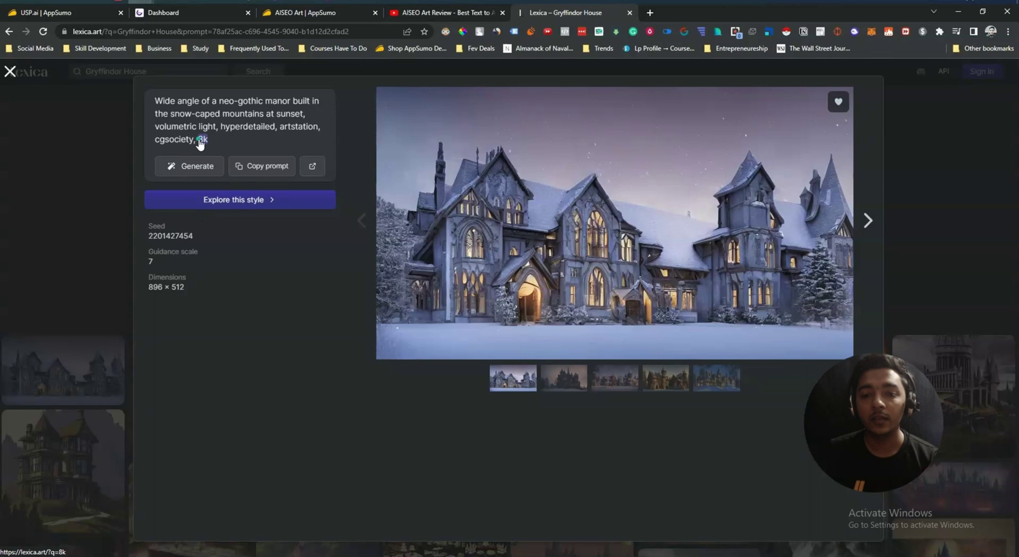
left_click(91, 154)
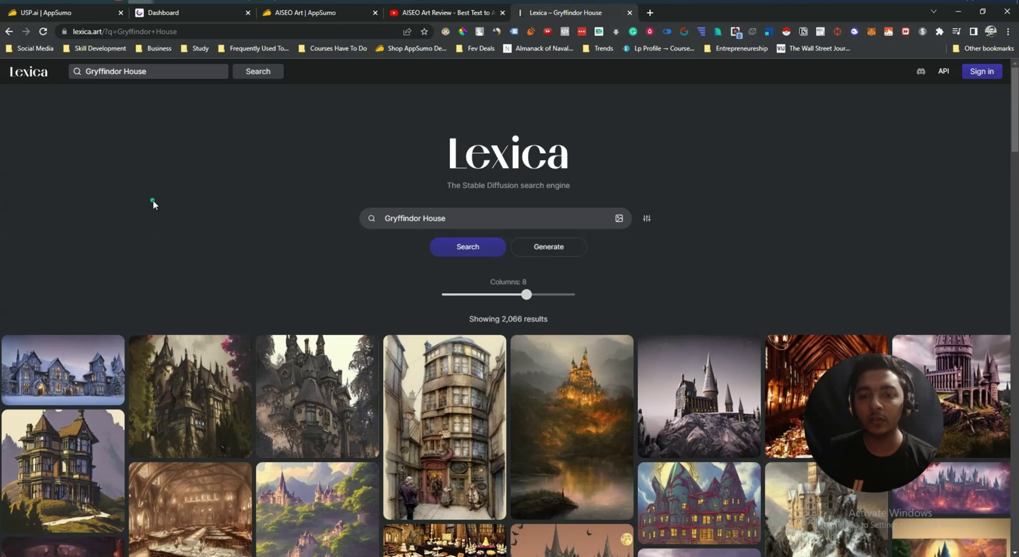
- Go back to the USP.ai dashboard showing 4 credits left
scroll(153, 200, "down", 4)
scroll(153, 199, "up", 4)
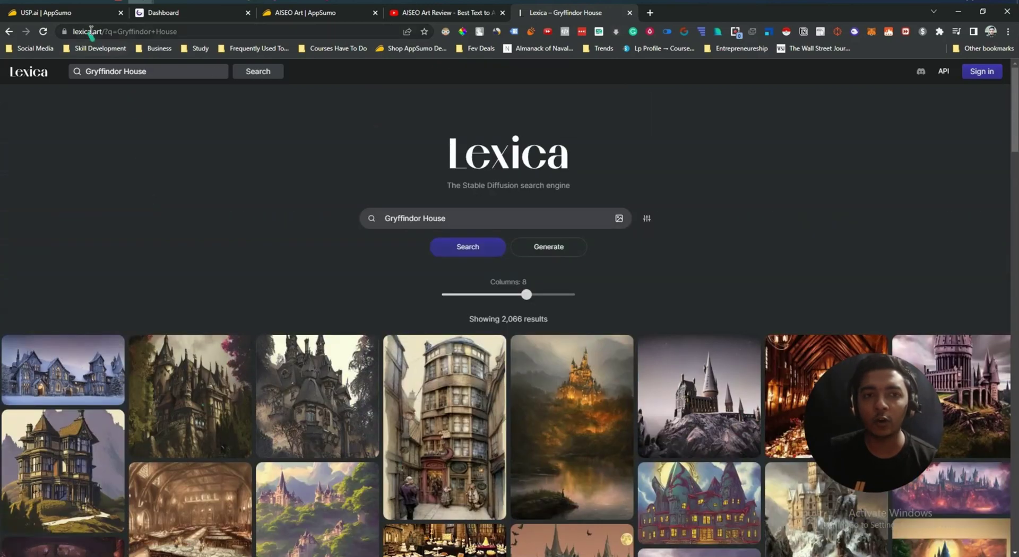
left_click(174, 18)
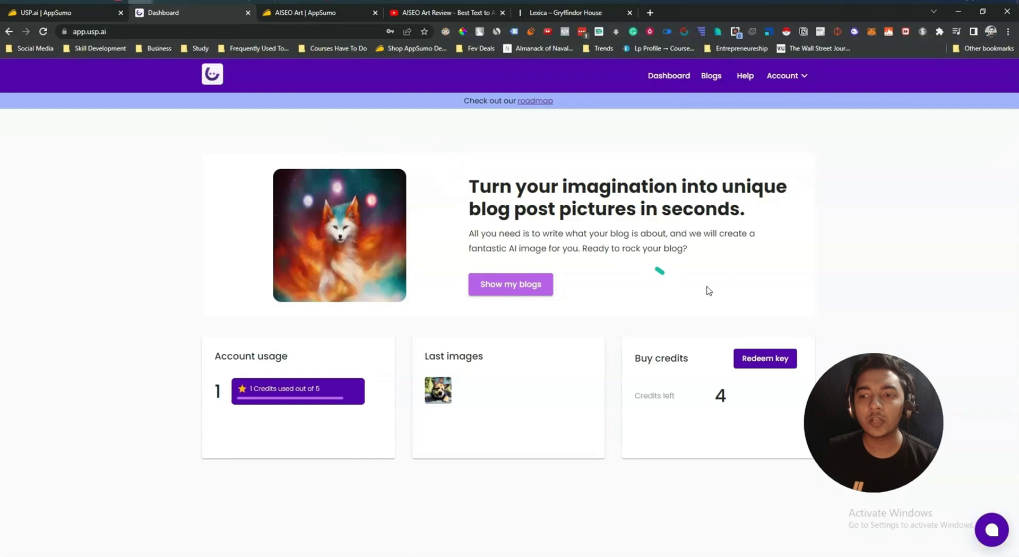
- Open the 'How to train my dog' blog from the USP.ai blog list
left_click_drag(851, 484, 880, 450)
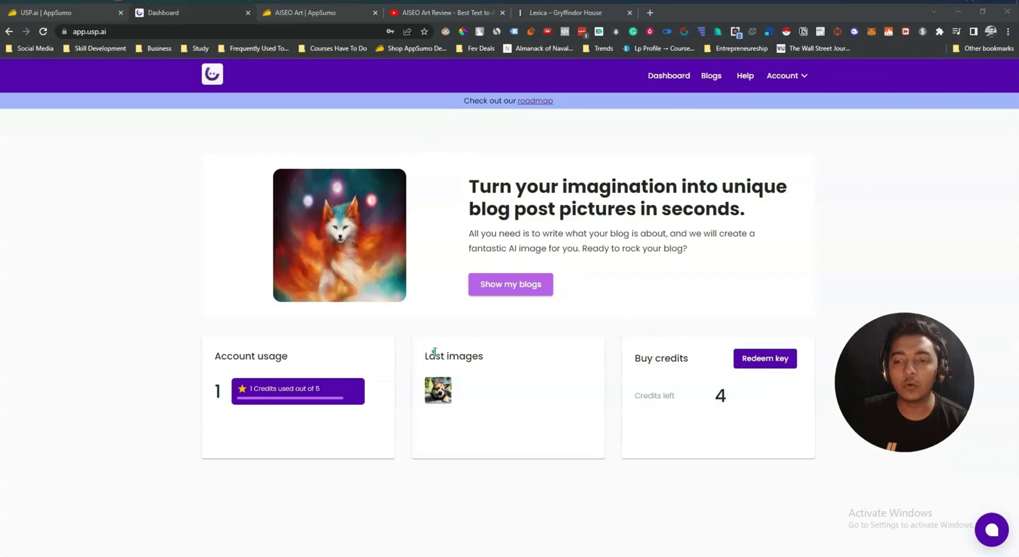
left_click(480, 287)
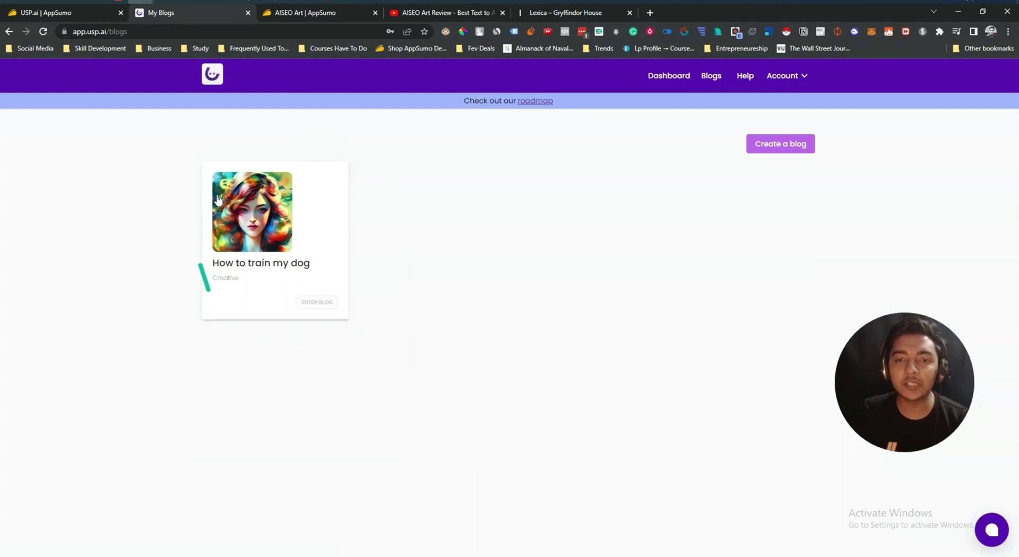
left_click(267, 280)
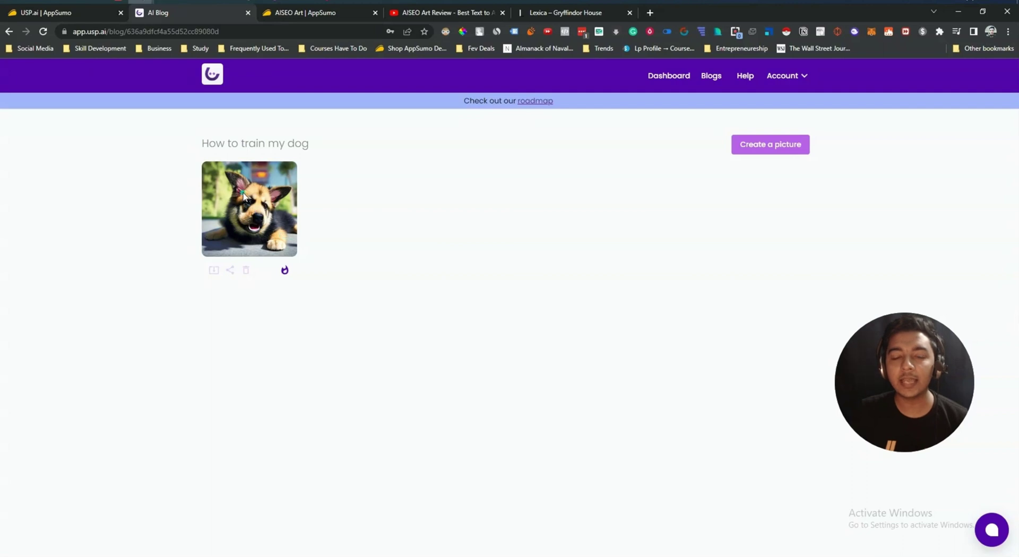
- Start a new dog-blog picture and paste the snowy Neo-Gothic manor prompt
left_click(758, 152)
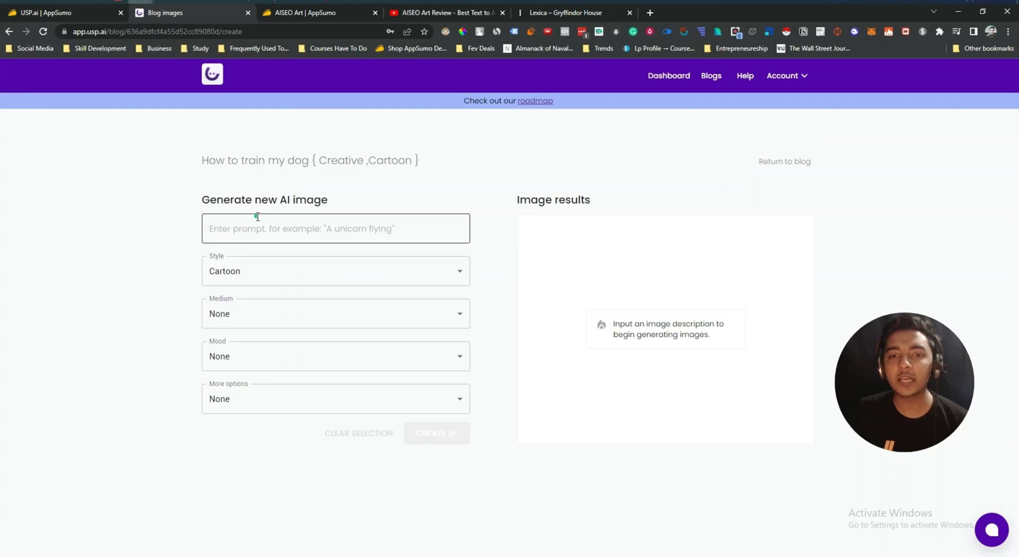
left_click(263, 228)
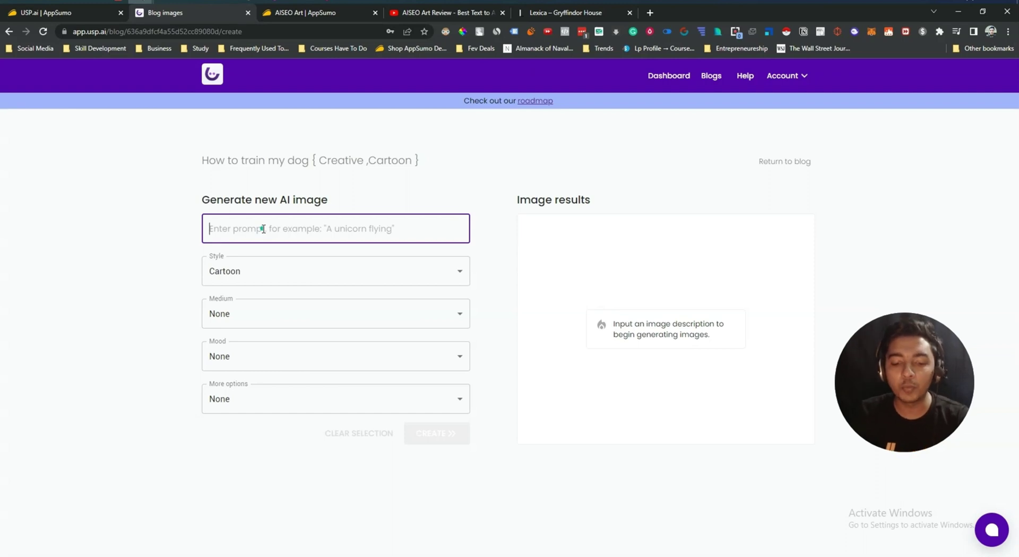
key("ctrl+v")
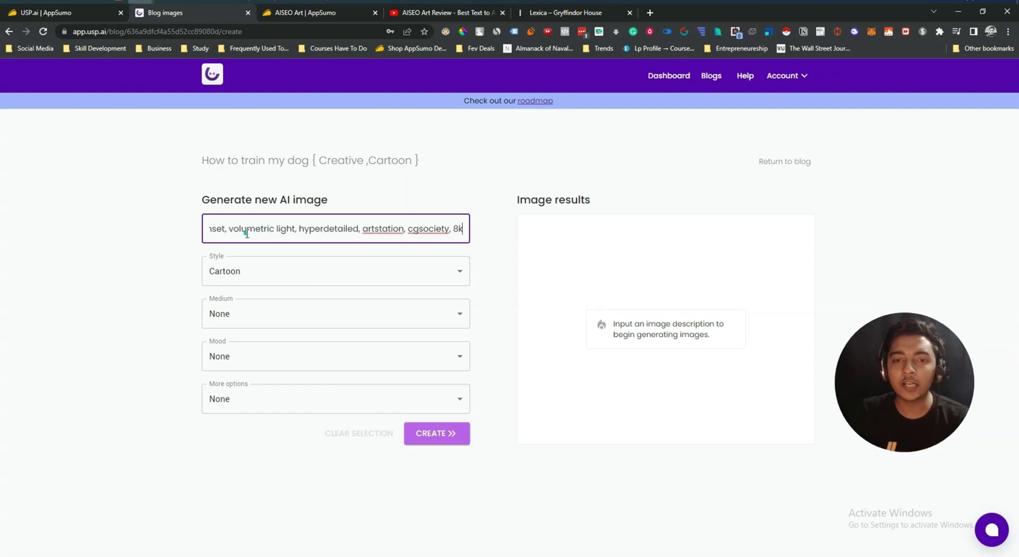
left_click_drag(364, 228, 137, 226)
left_click(238, 224)
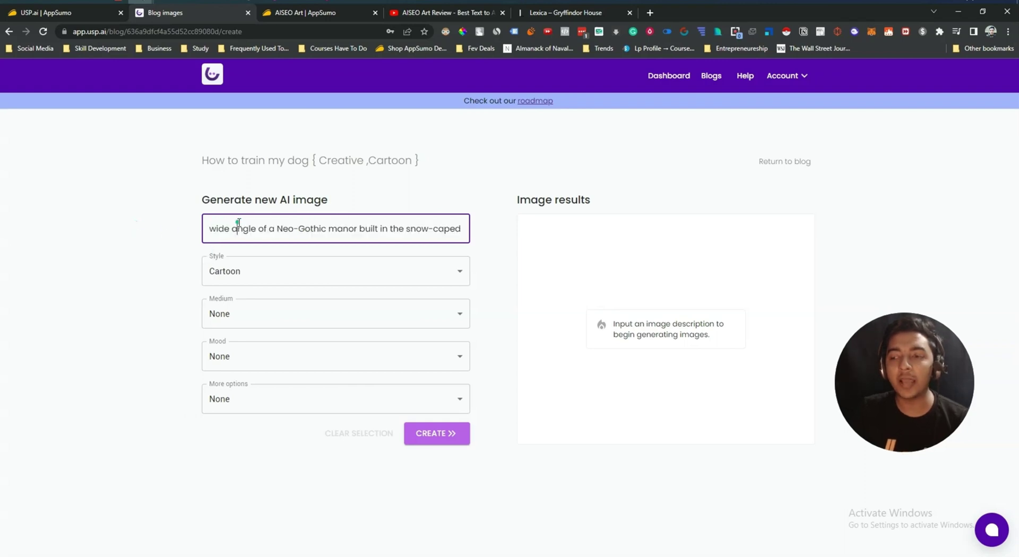
left_click(215, 270)
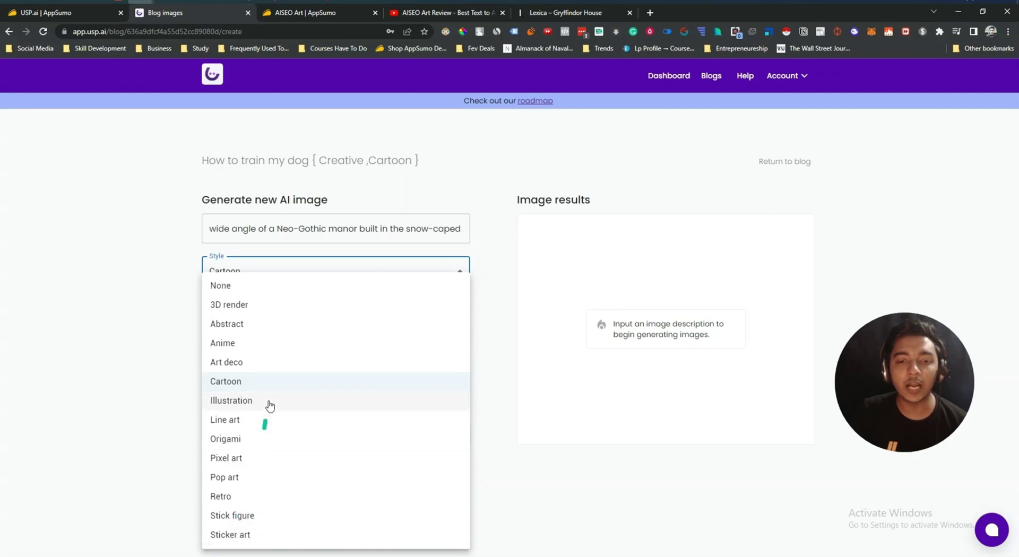
- Pick Illustration style, Canvas medium, Colorful mood and the Photorealistic option
left_click(230, 402)
left_click(227, 321)
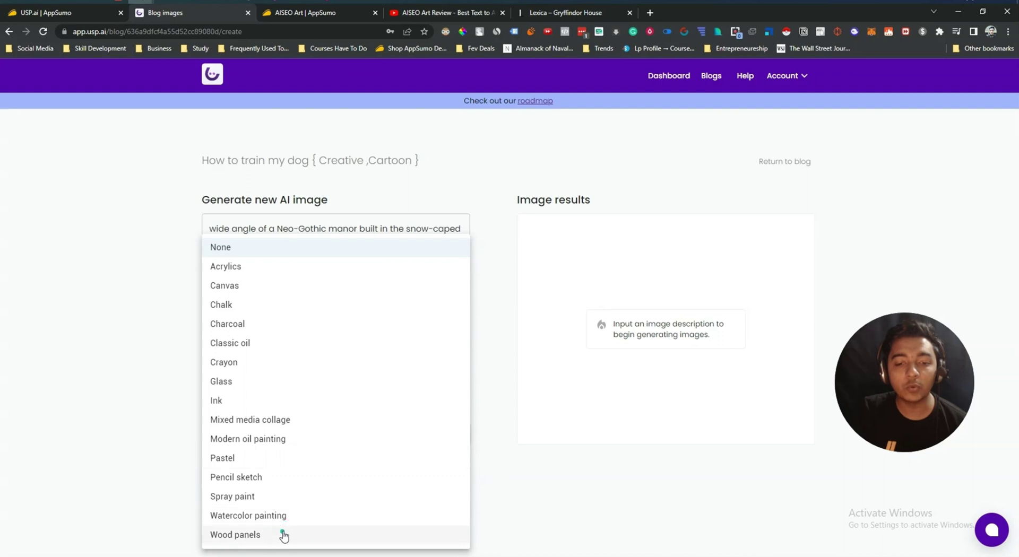
left_click(265, 293)
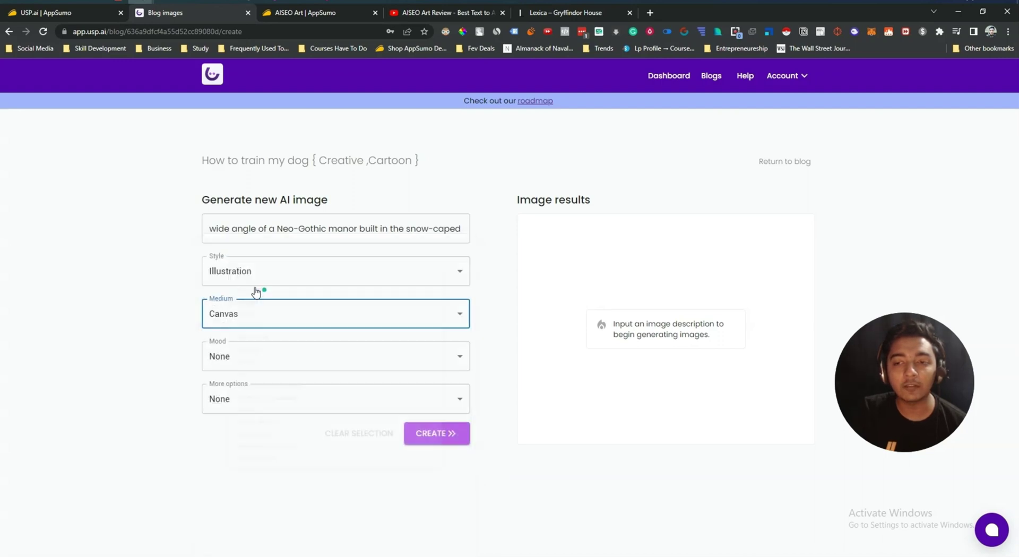
left_click(287, 361)
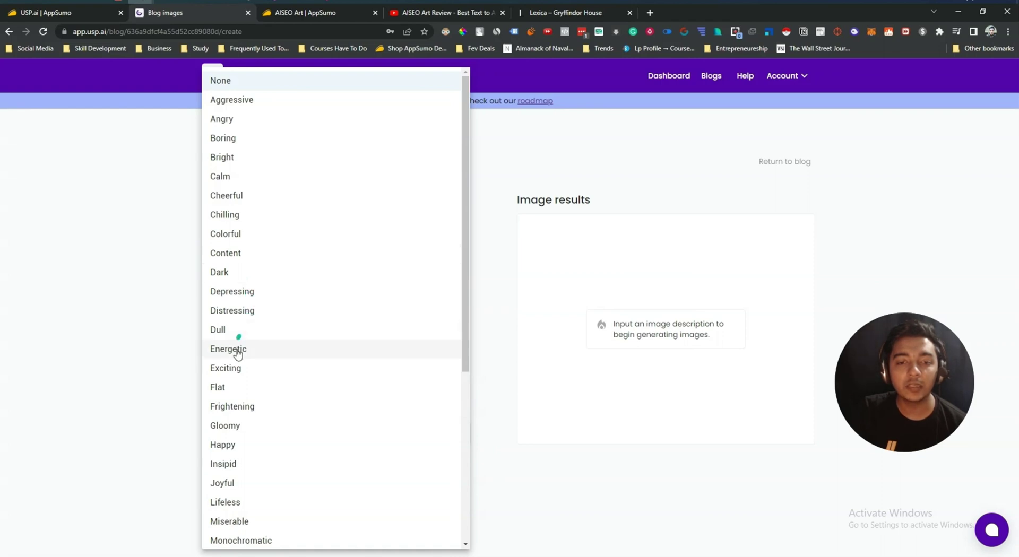
scroll(228, 468, "down", 2)
scroll(227, 481, "down", 3)
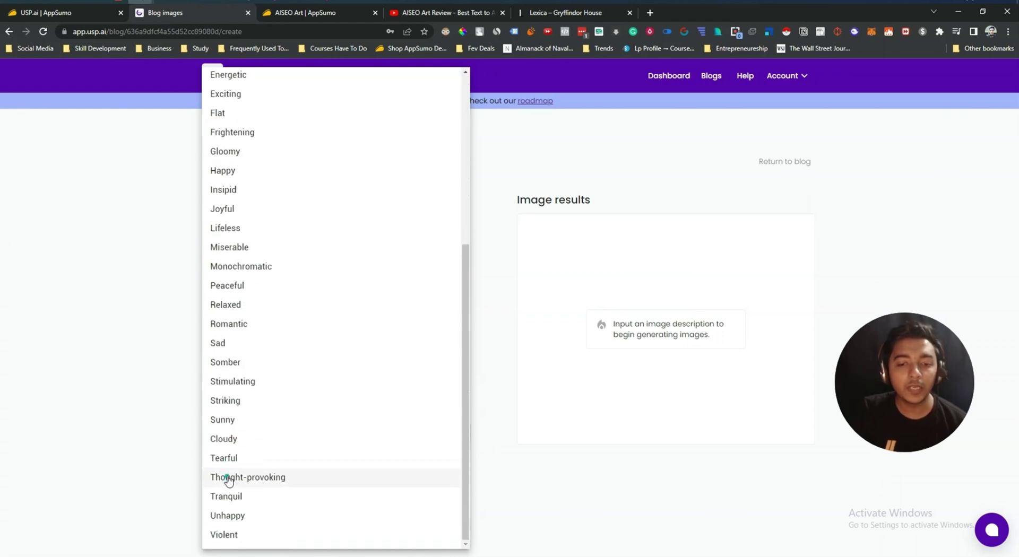
scroll(229, 477, "up", 5)
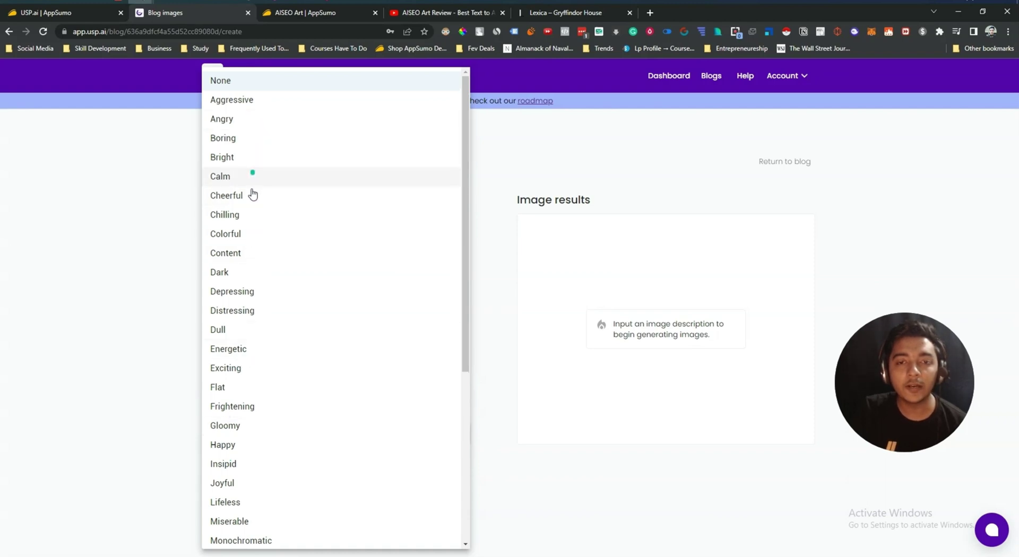
left_click(251, 234)
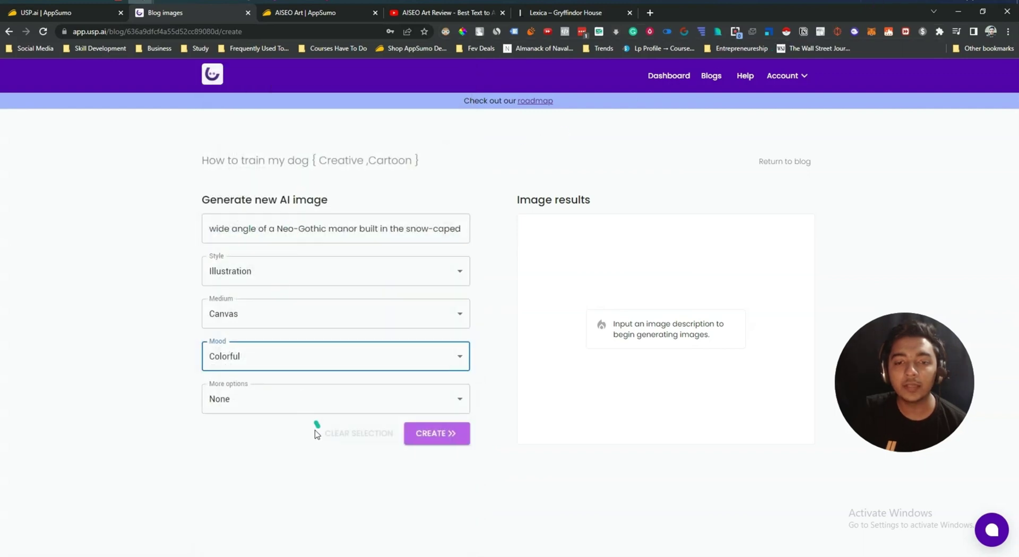
left_click(298, 401)
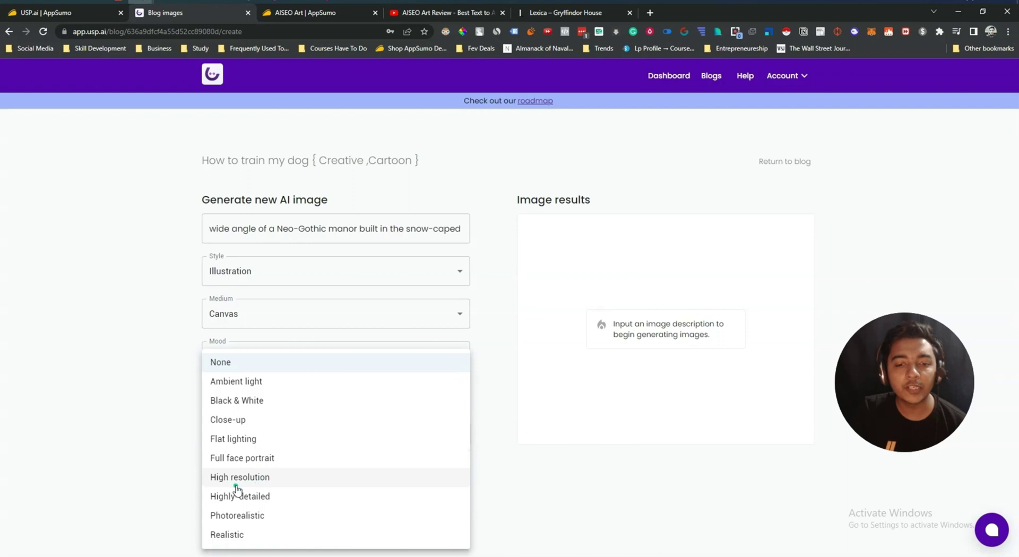
left_click(273, 519)
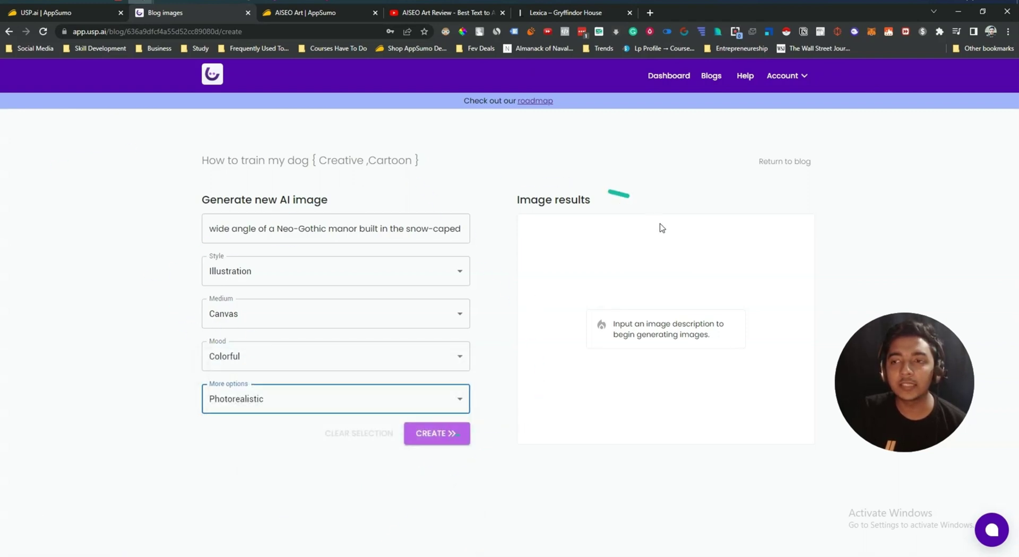
- Create the manor image and check the single result under Image results
left_click(436, 434)
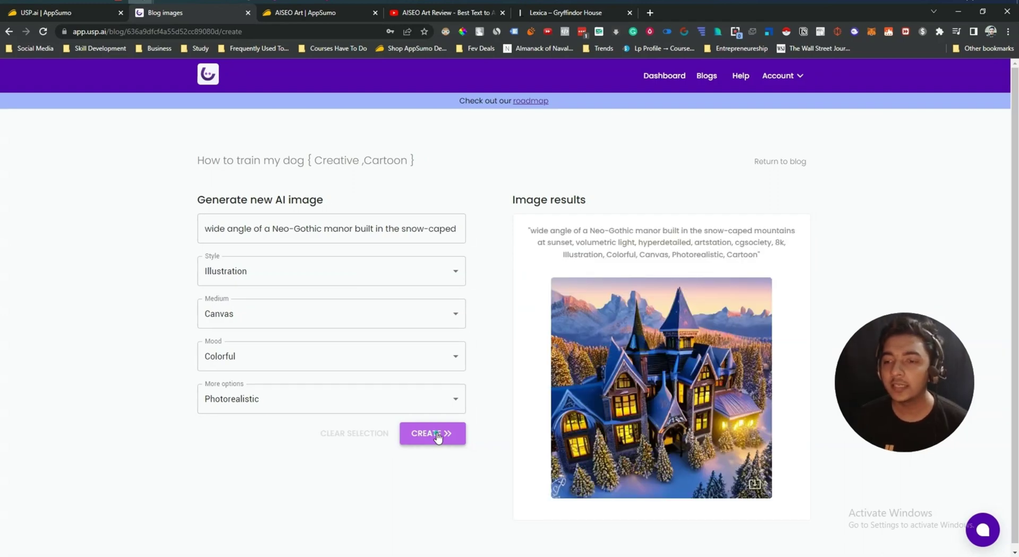
scroll(695, 336, "down", 1)
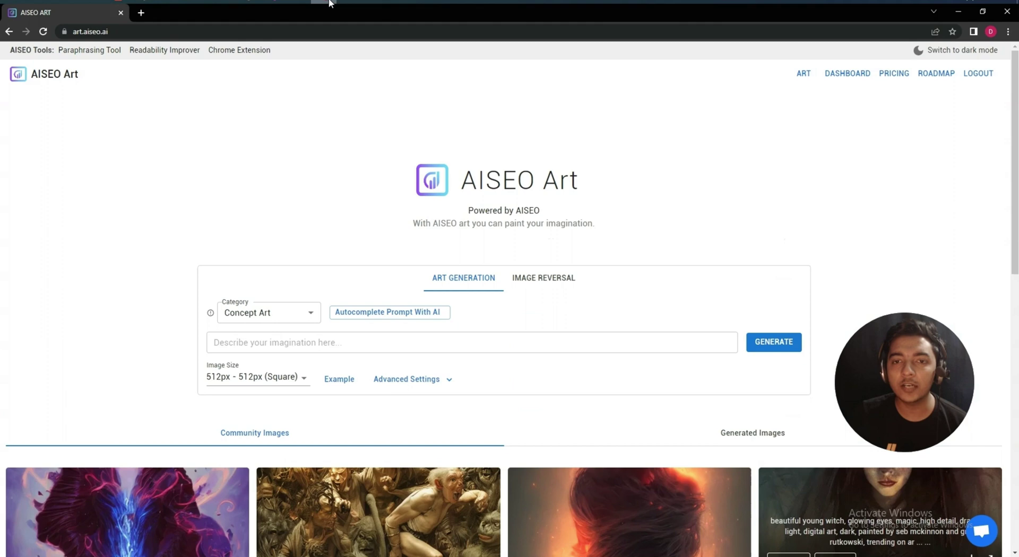
- Paste the snowy Neo-Gothic manor prompt into AISEO Art's description box
left_click(307, 343)
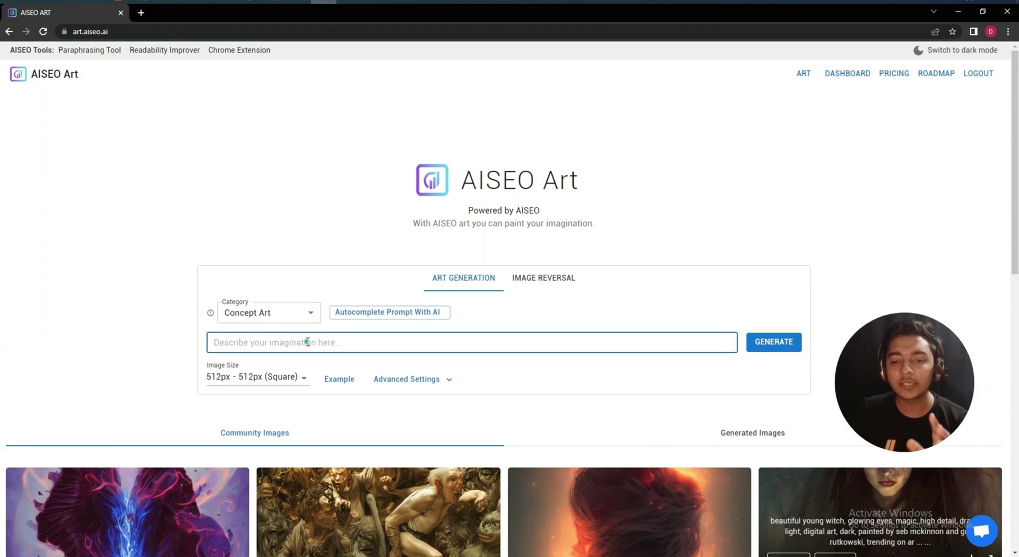
type("wide angle of a Neo-Gothic manor built in the snow-caped mountains at sunset, volumetric light, hyperdetailed, artstation, cgsociety, 8k")
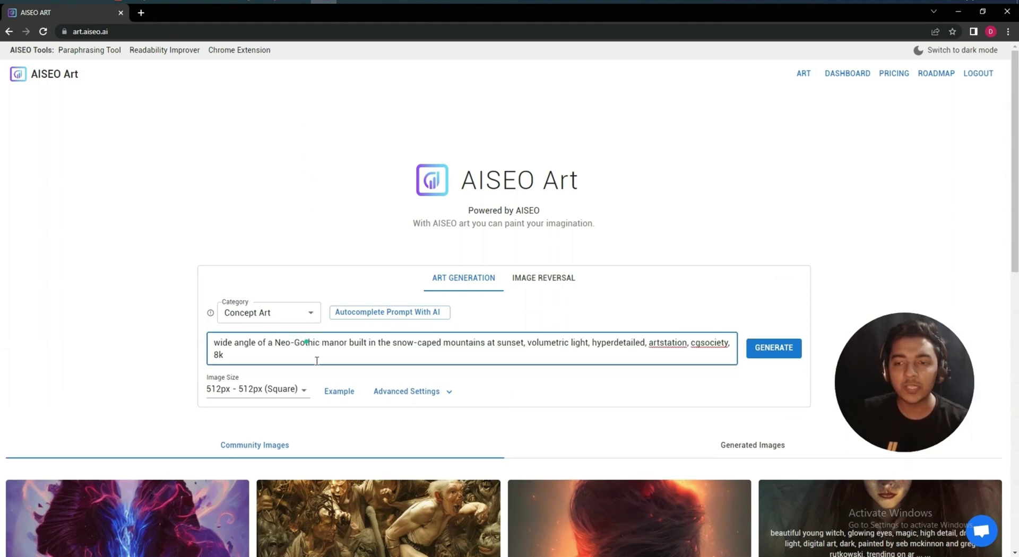
left_click(122, 342)
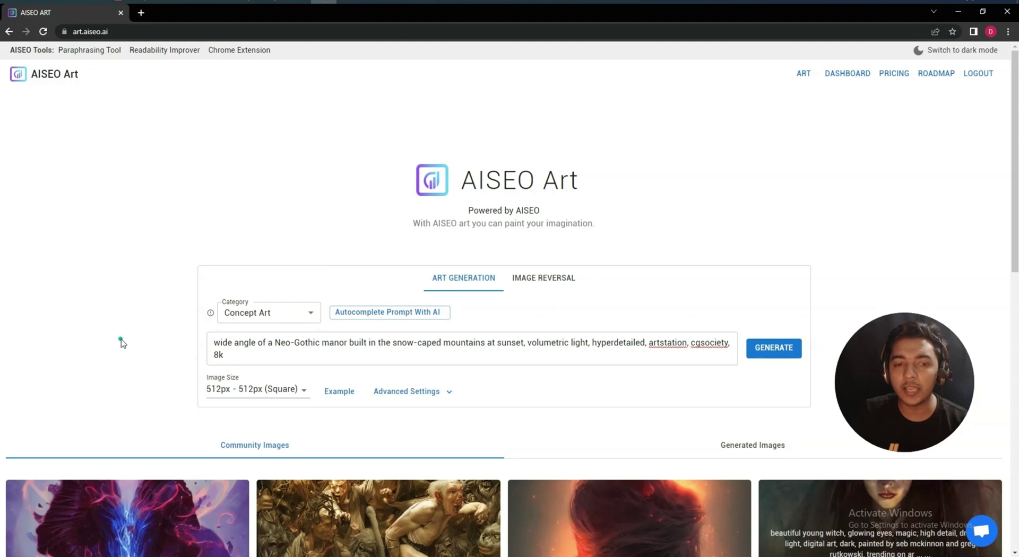
scroll(122, 342, "down", 2)
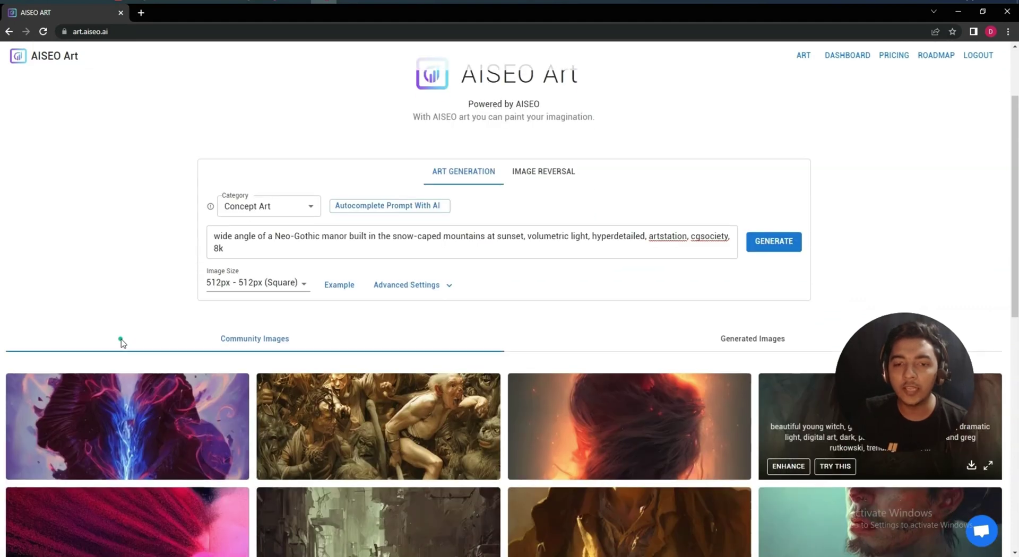
- Confirm the image size stays 512px × 512px Square and review the Advanced Settings
left_click(272, 282)
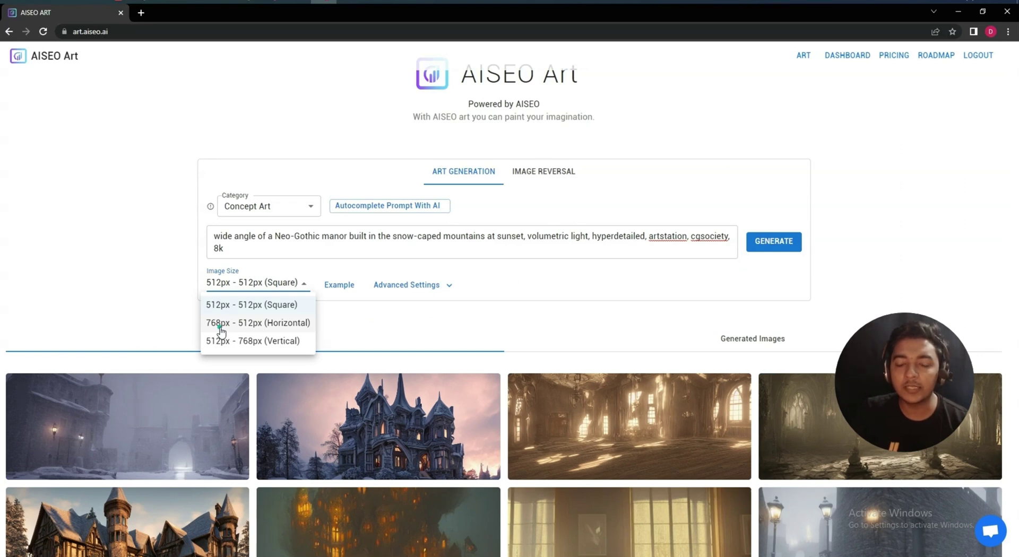
left_click(164, 307)
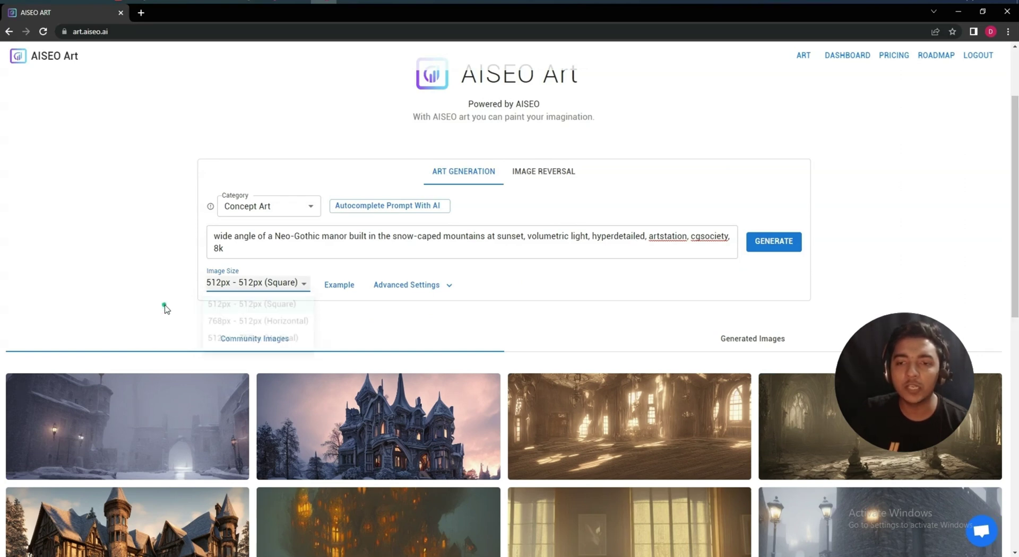
left_click(246, 289)
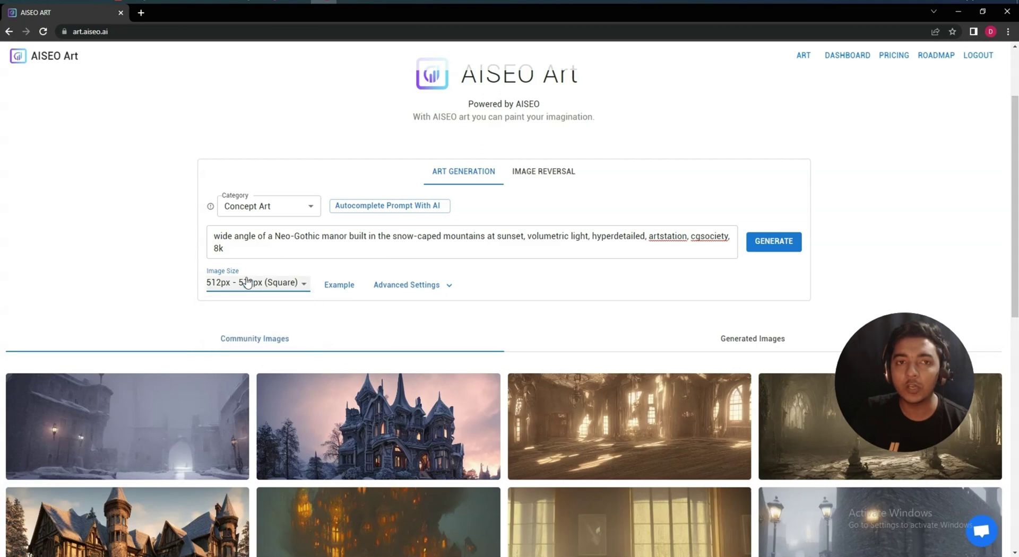
left_click(325, 3)
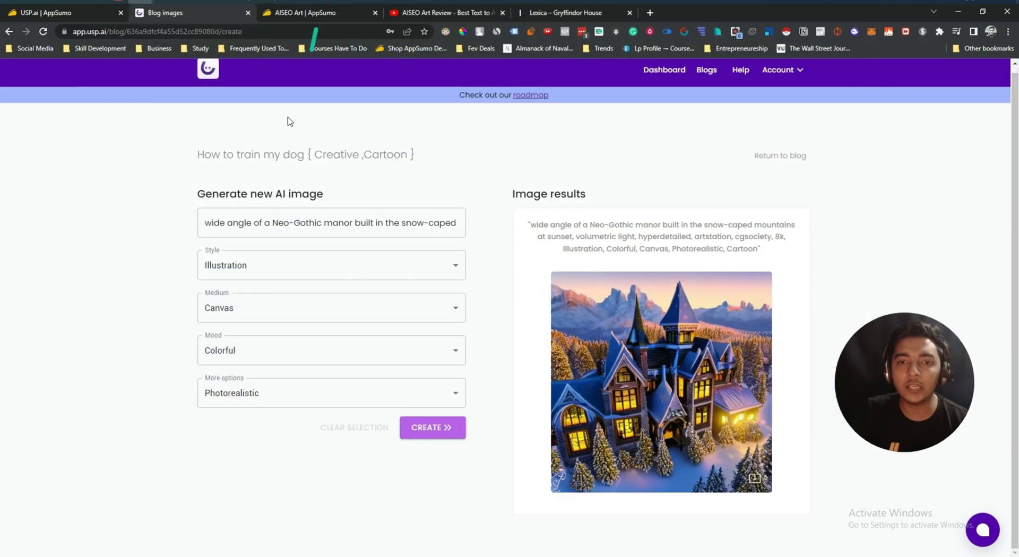
left_click(330, 1)
left_click(256, 285)
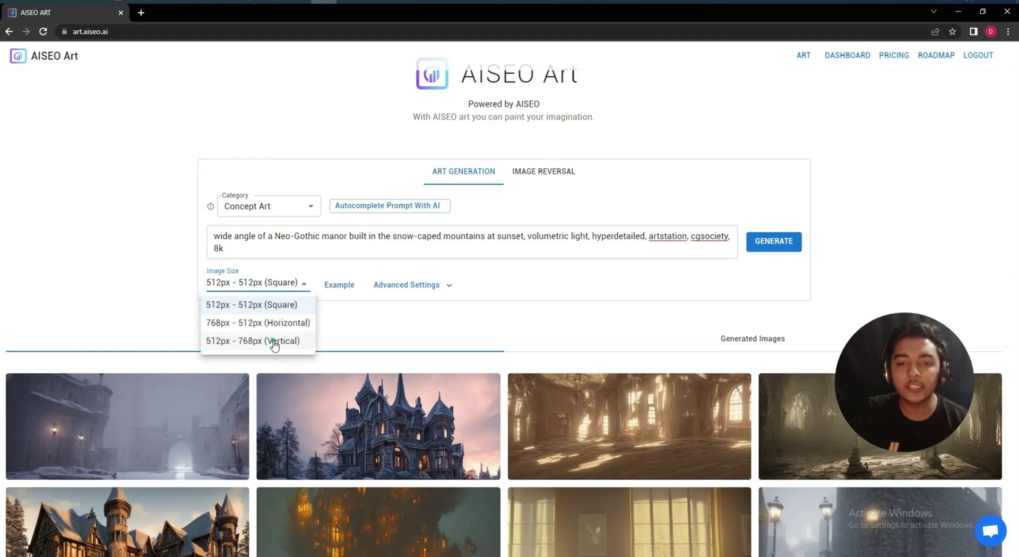
left_click(178, 288)
left_click(423, 292)
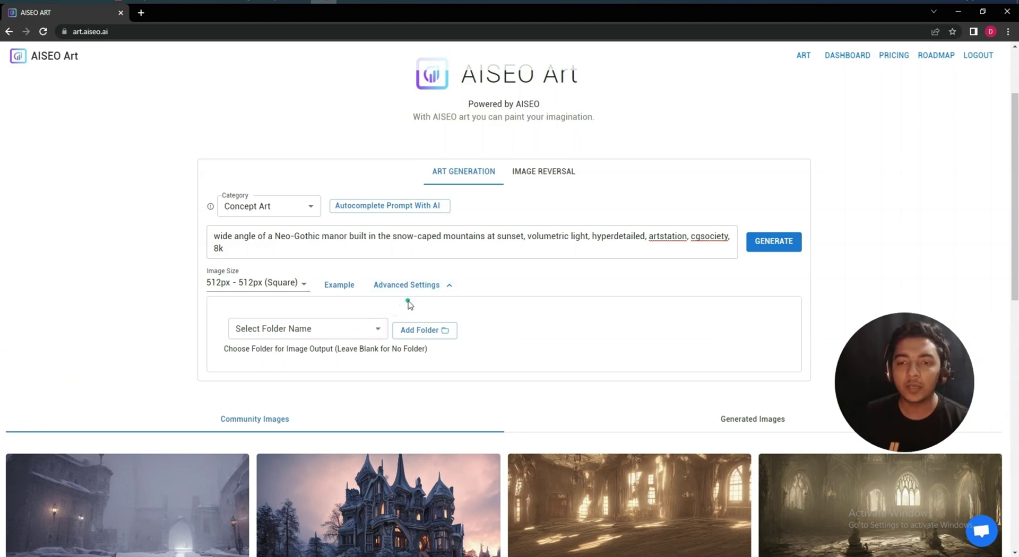
left_click(415, 288)
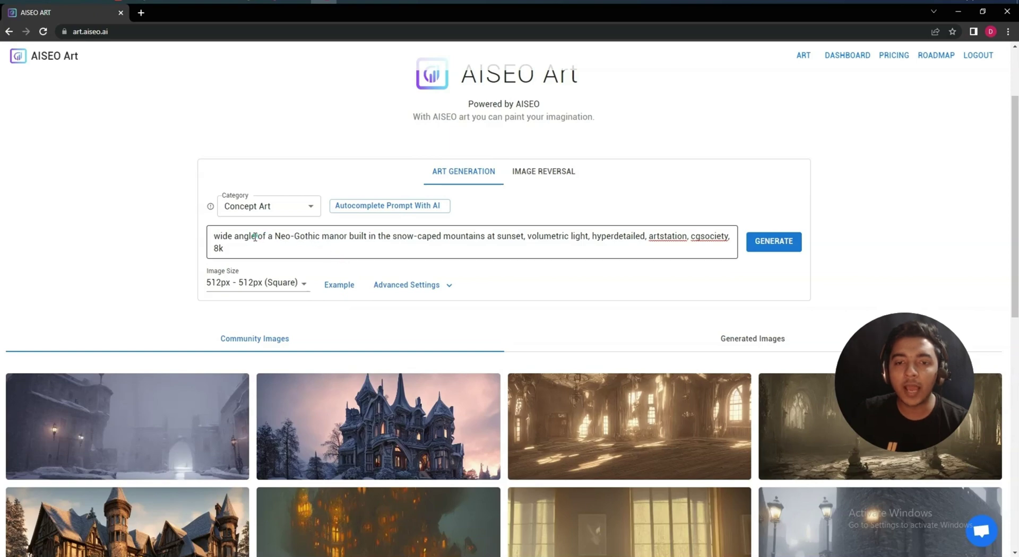
left_click_drag(256, 238, 507, 246)
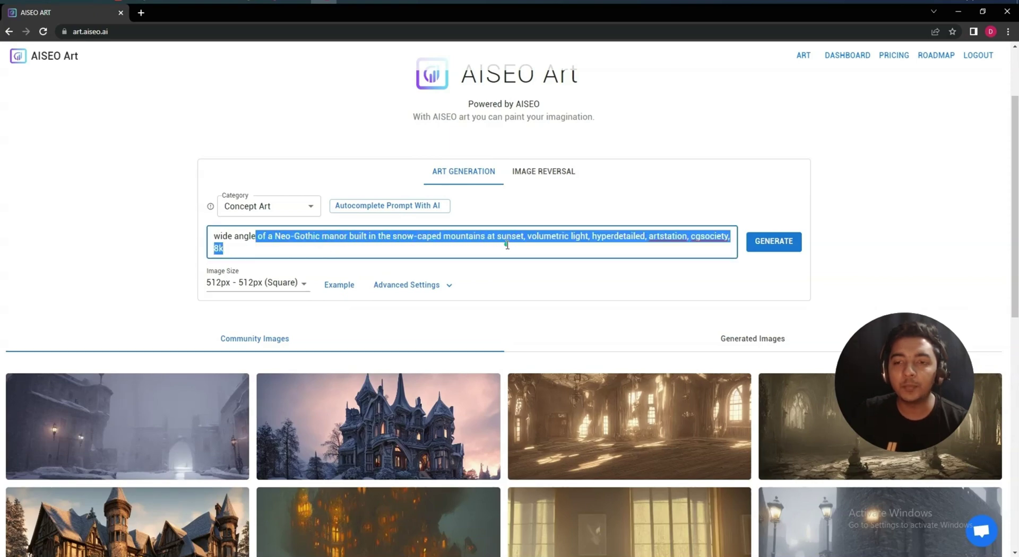
left_click(507, 246)
scroll(337, 432, "down", 5)
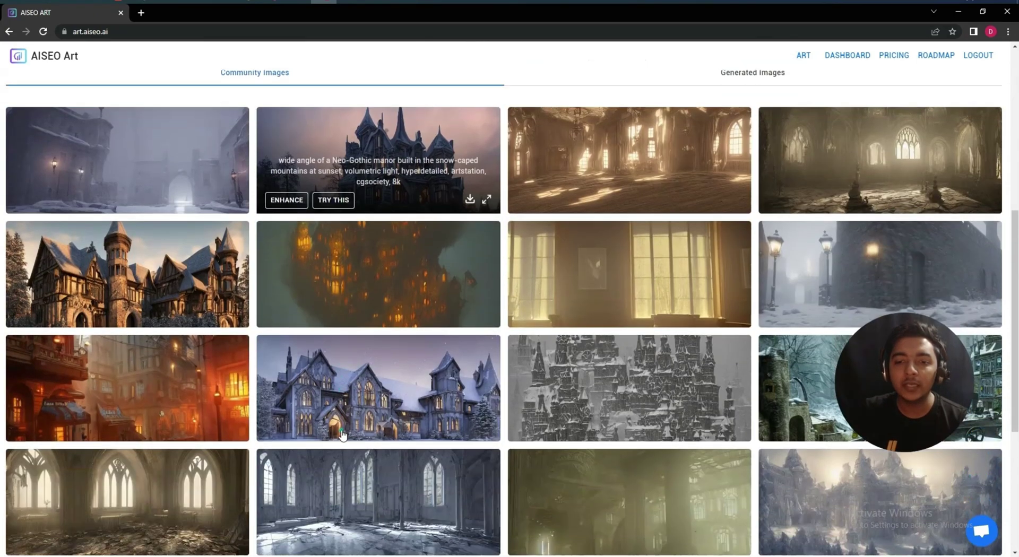
scroll(342, 435, "down", 2)
scroll(341, 430, "up", 9)
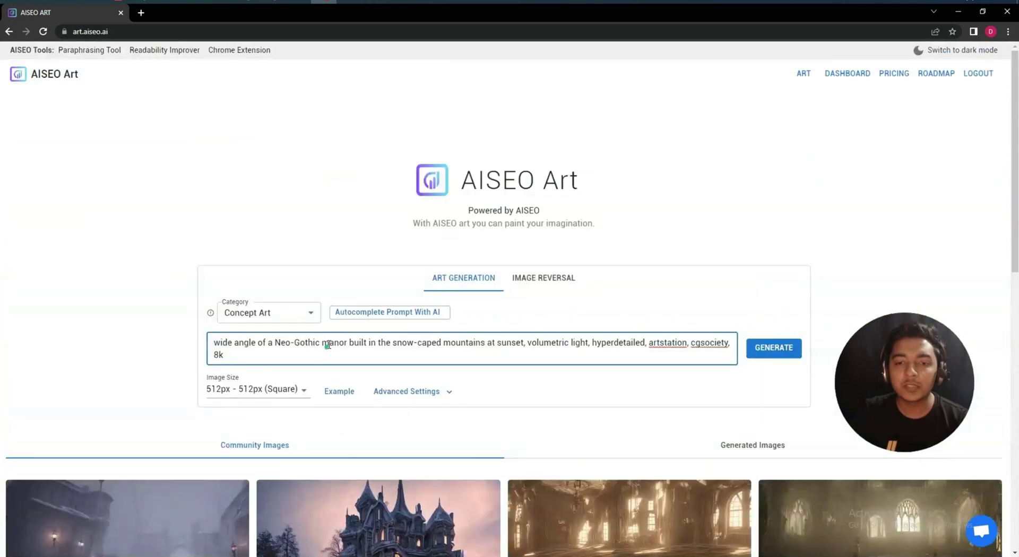
left_click_drag(323, 343, 531, 343)
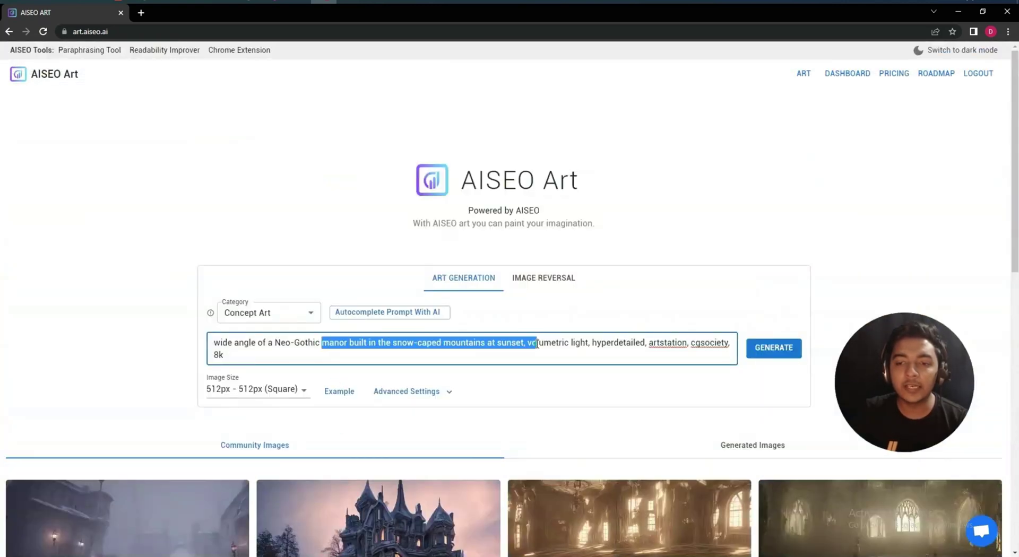
left_click(538, 344)
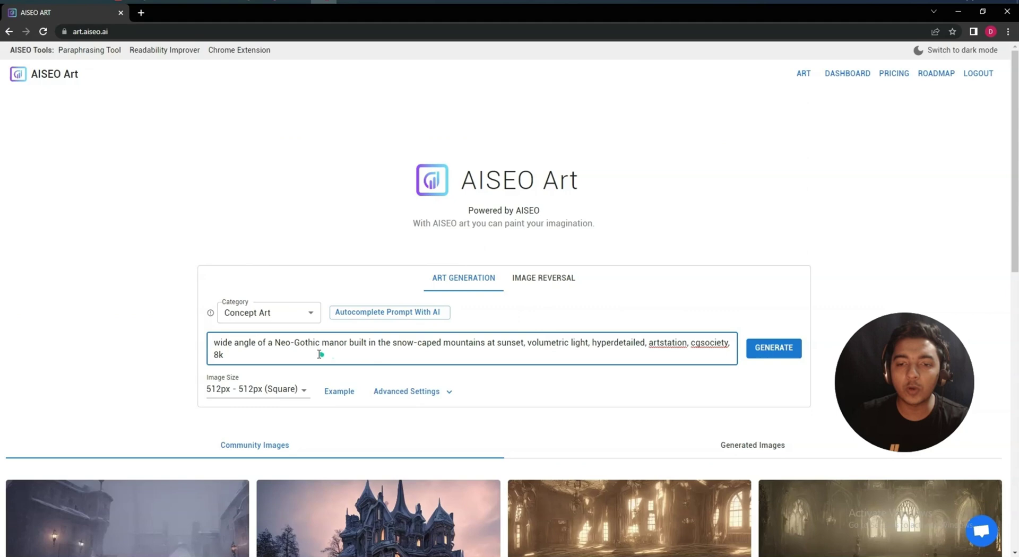
left_click_drag(368, 343, 533, 343)
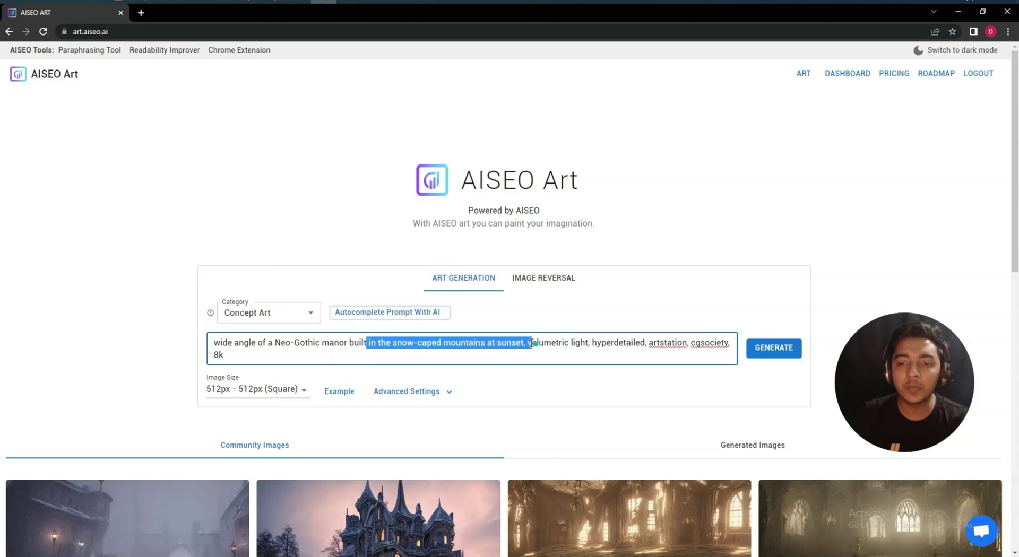
key("BackSpace")
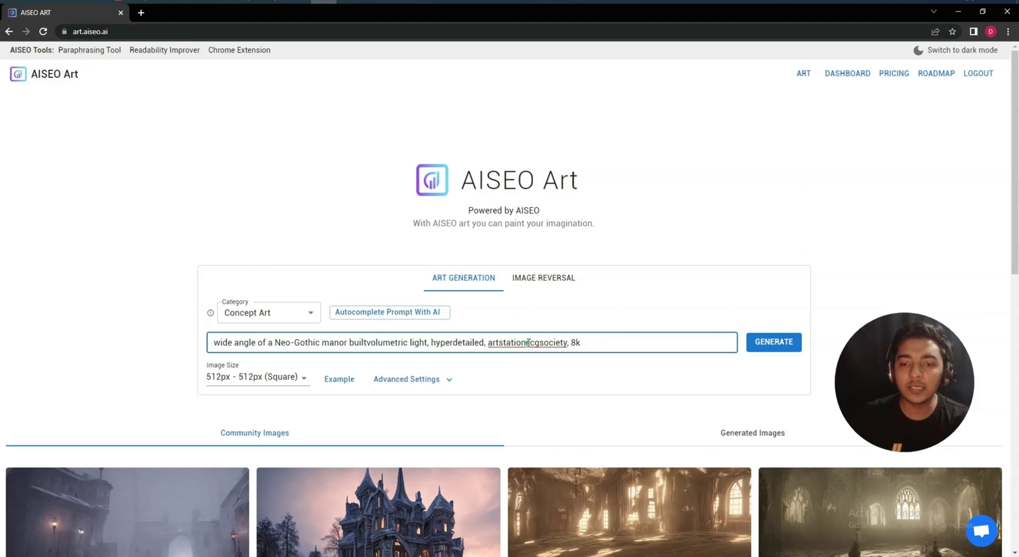
scroll(116, 323, "down", 2)
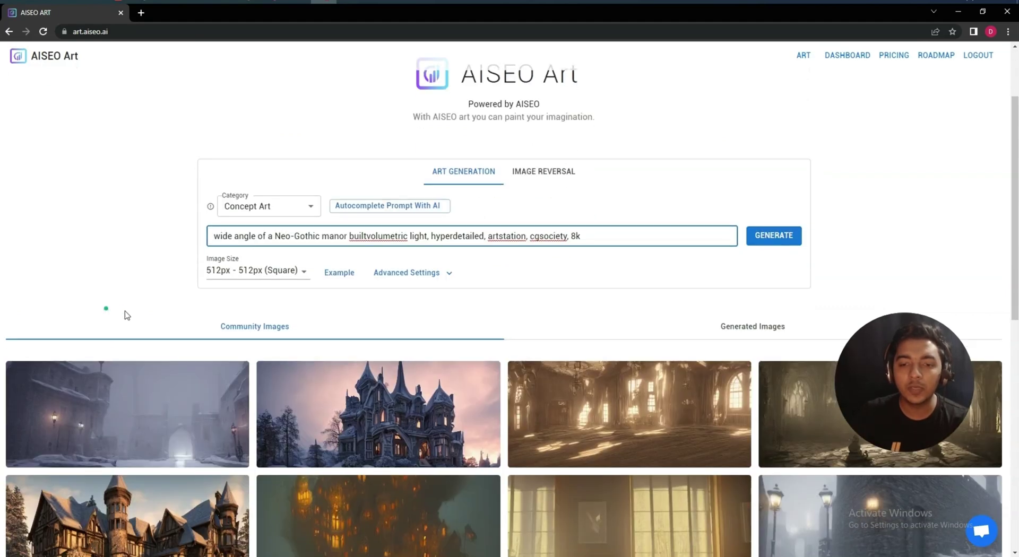
left_click(135, 268)
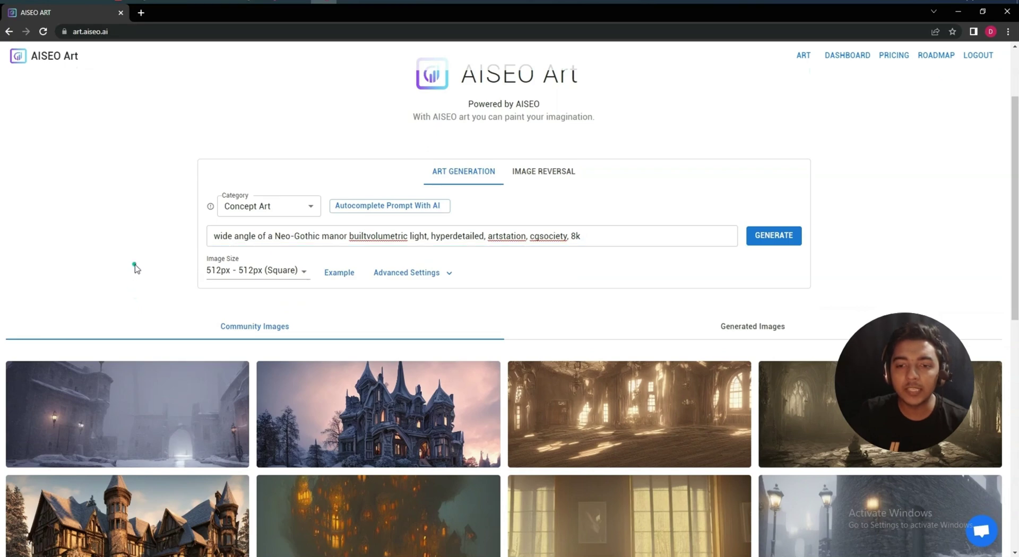
triple_click(267, 237)
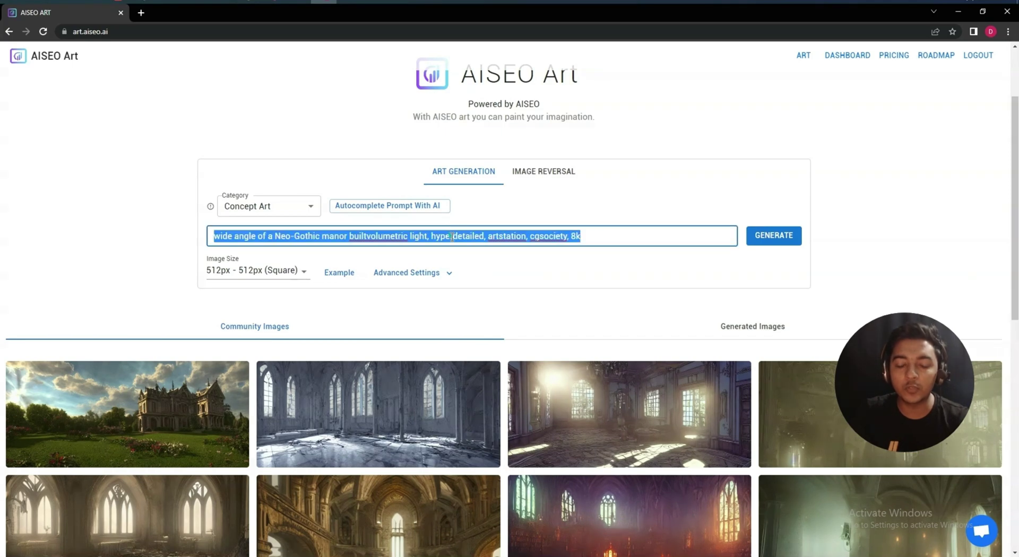
type("wide angle of a Neo-Gothic manor built in the snow-caped mountains at sunset, volumetric light, hyperdetailed, artstation, cgsociety, 8k")
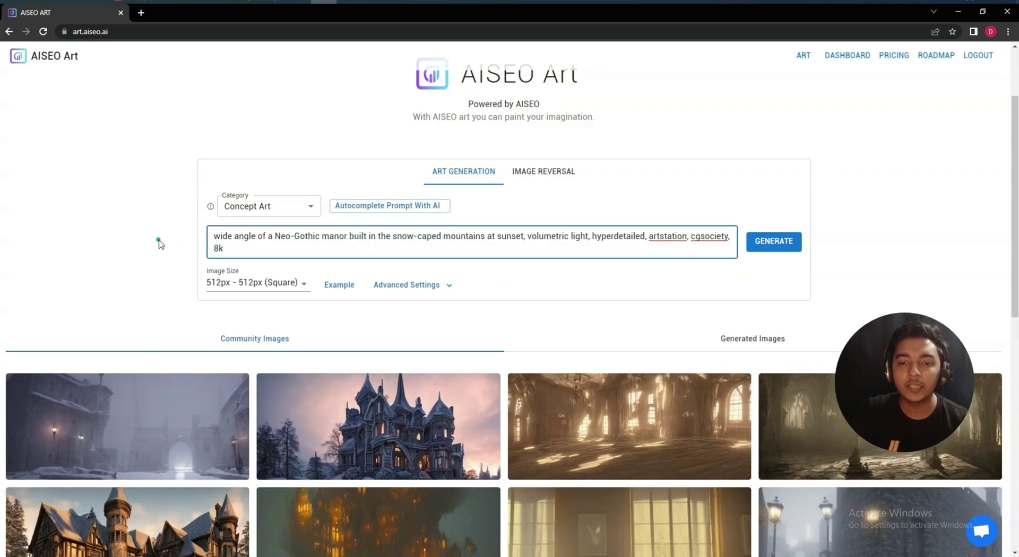
left_click(159, 243)
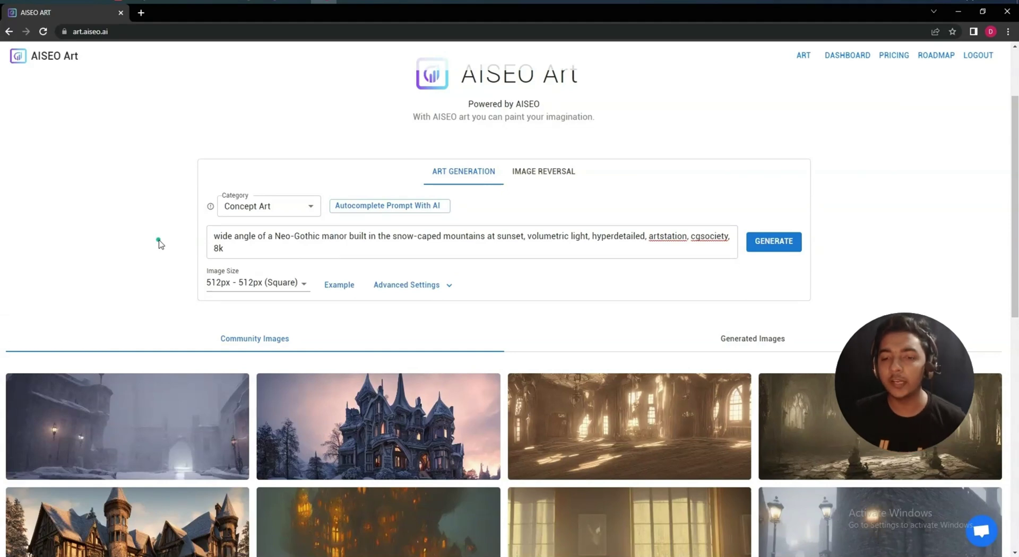
- Change the AISEO Art image category to Photography
left_click(235, 250)
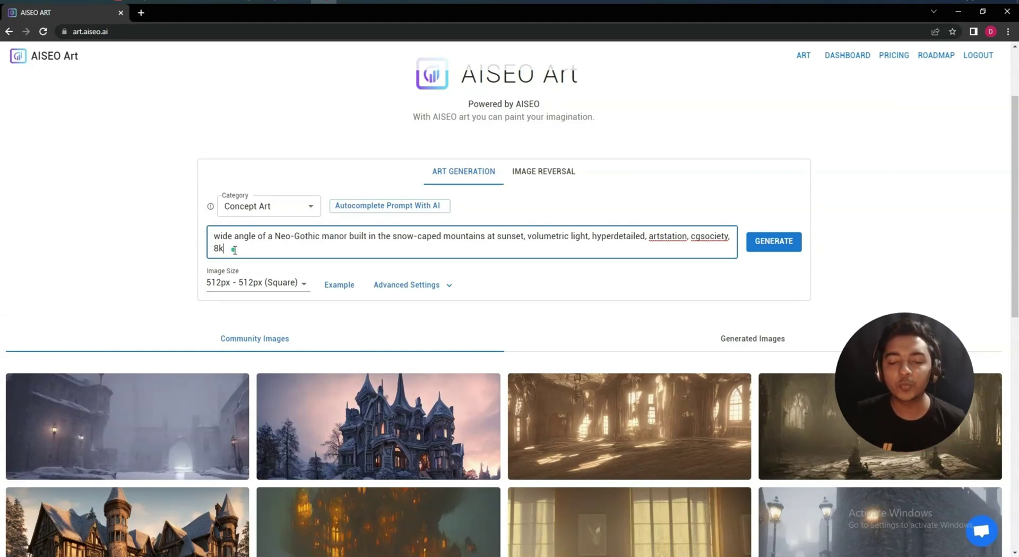
mouse_move(710, 428)
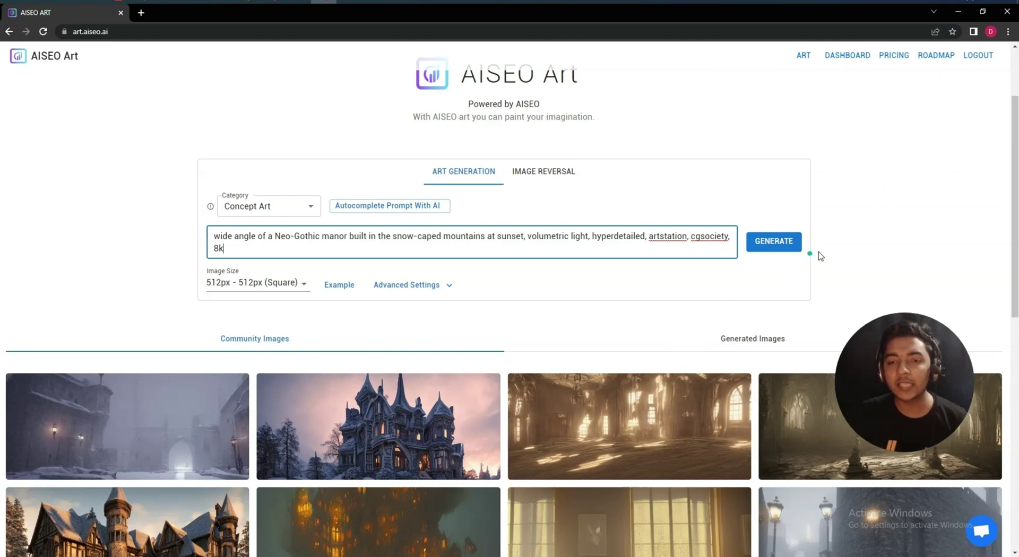
left_click(253, 209)
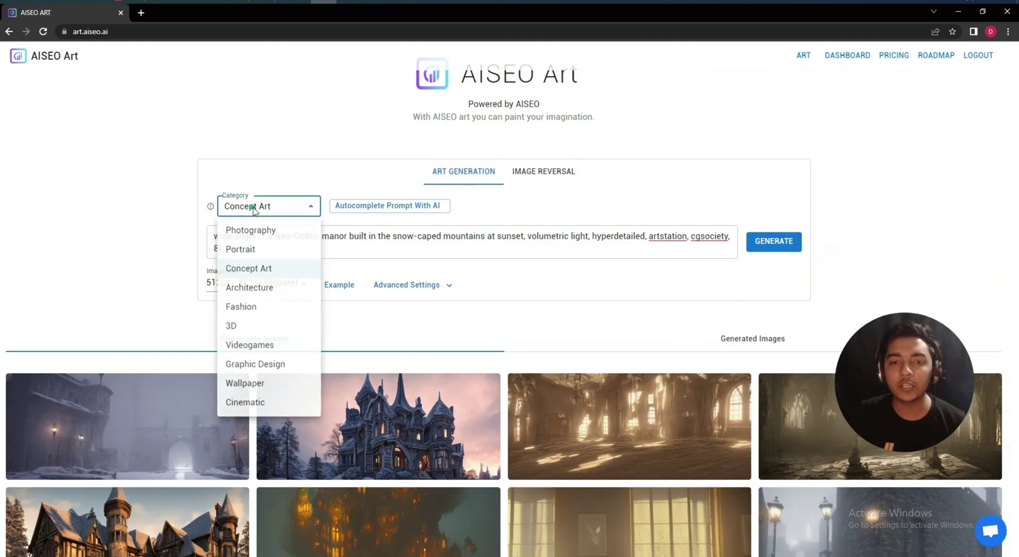
left_click(251, 232)
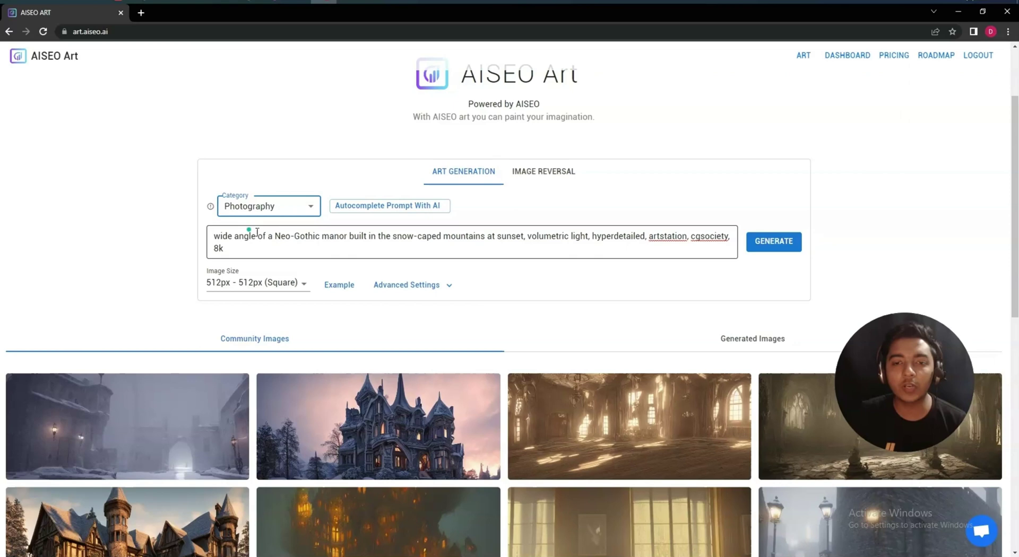
- Generate the snowy manor-at-sunset image and scroll down to view it
left_click(786, 242)
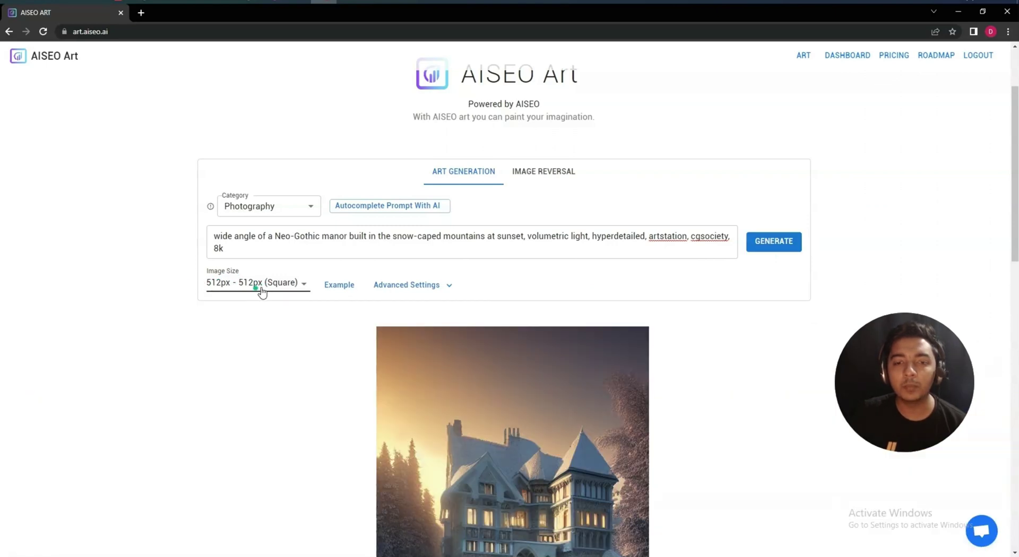
scroll(824, 285, "down", 1)
scroll(824, 285, "down", 3)
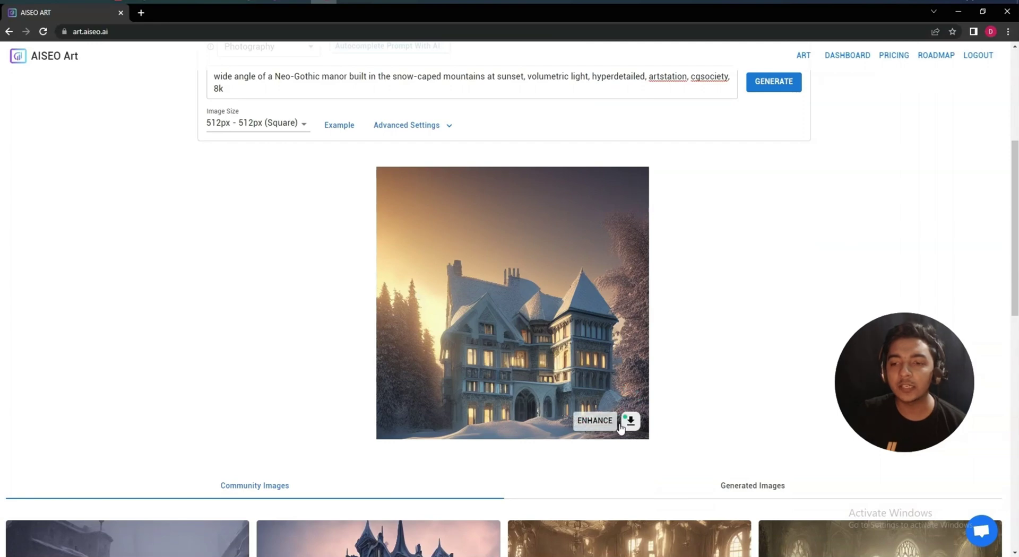
scroll(778, 334, "up", 3)
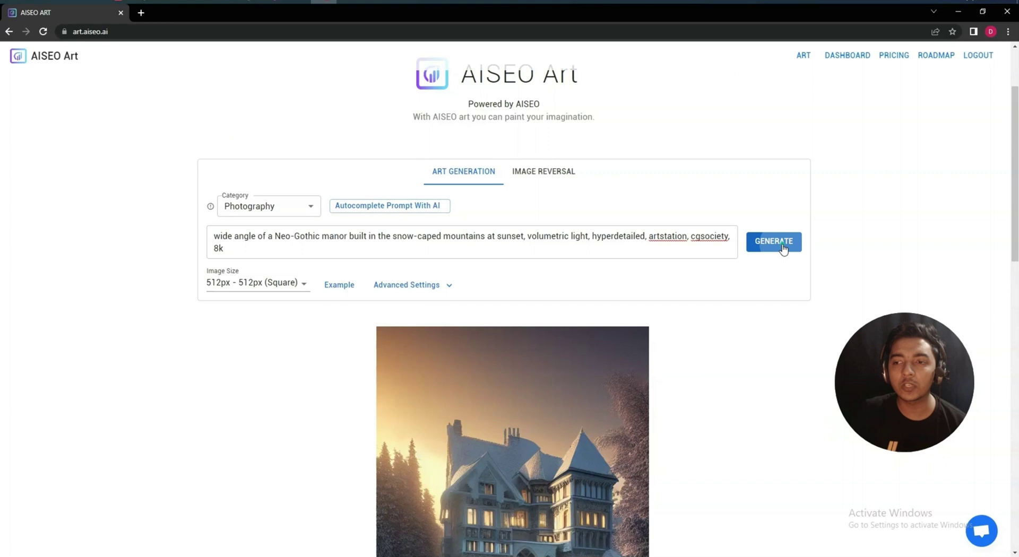
- Generate a second manor image and compare it with the USP.ai result
left_click(784, 249)
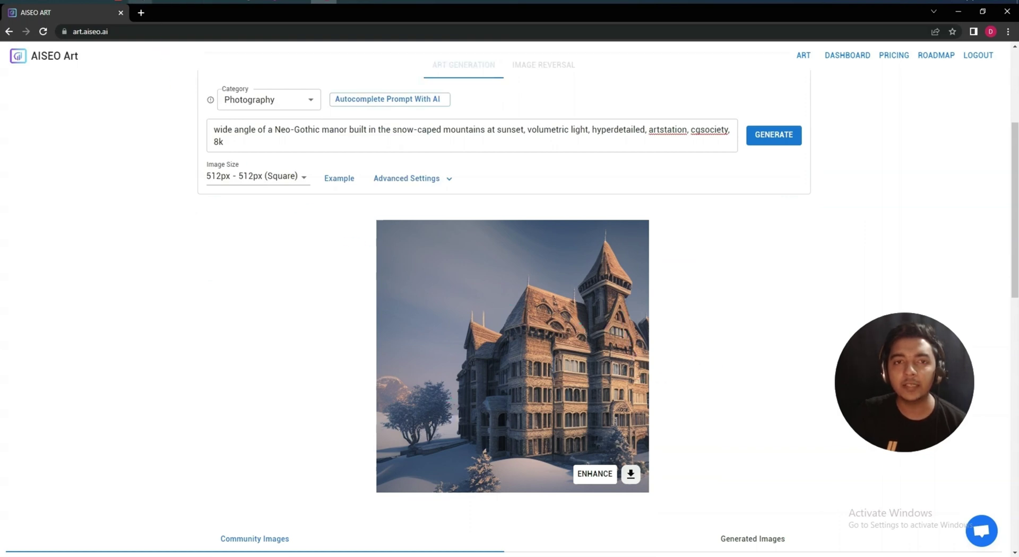
mouse_move(141, 2)
left_click(183, 69)
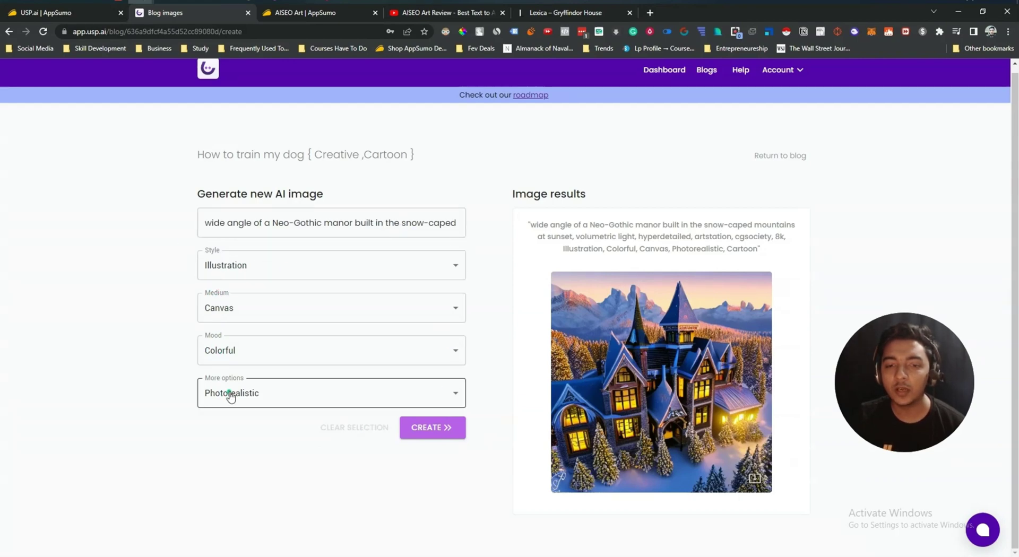
left_click(958, 11)
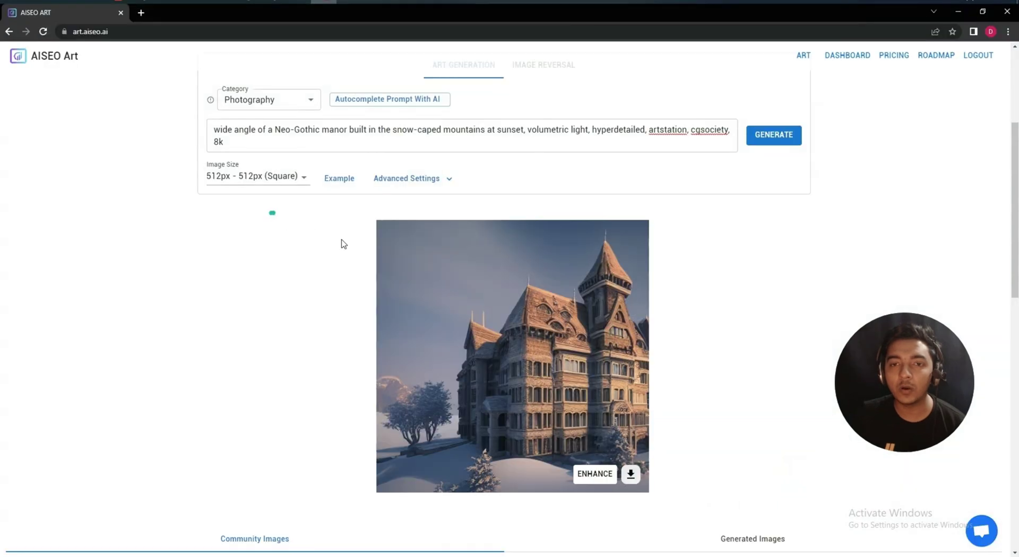
scroll(542, 382, "up", 3)
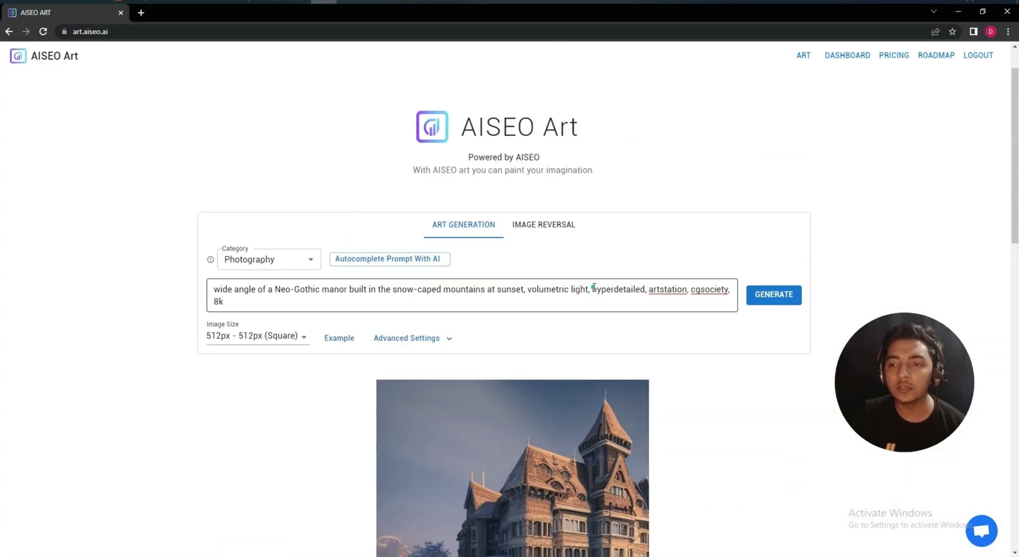
- Select the prompt text, then visit Image Reversal and return to Art Generation
left_click(245, 301)
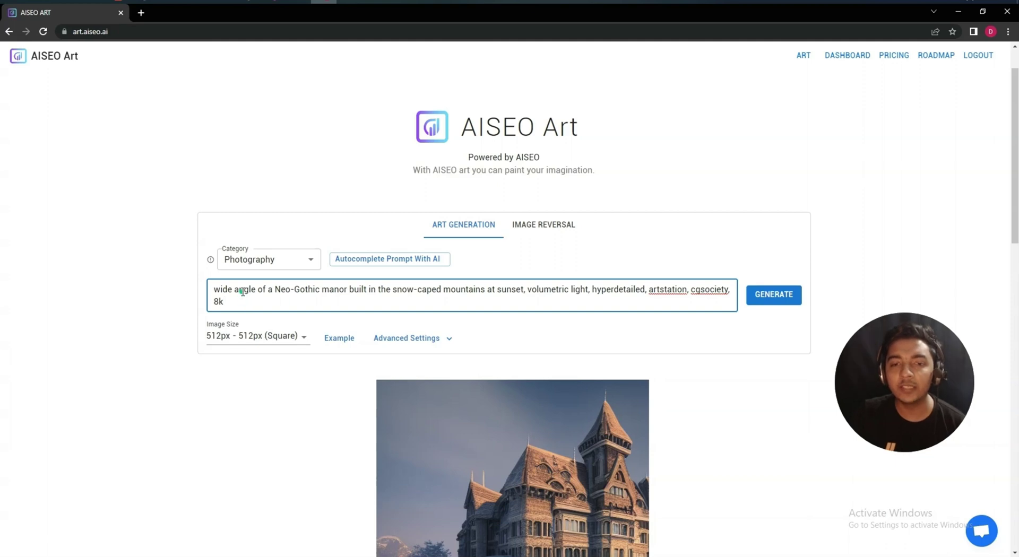
left_click_drag(242, 291, 626, 302)
left_click(626, 302)
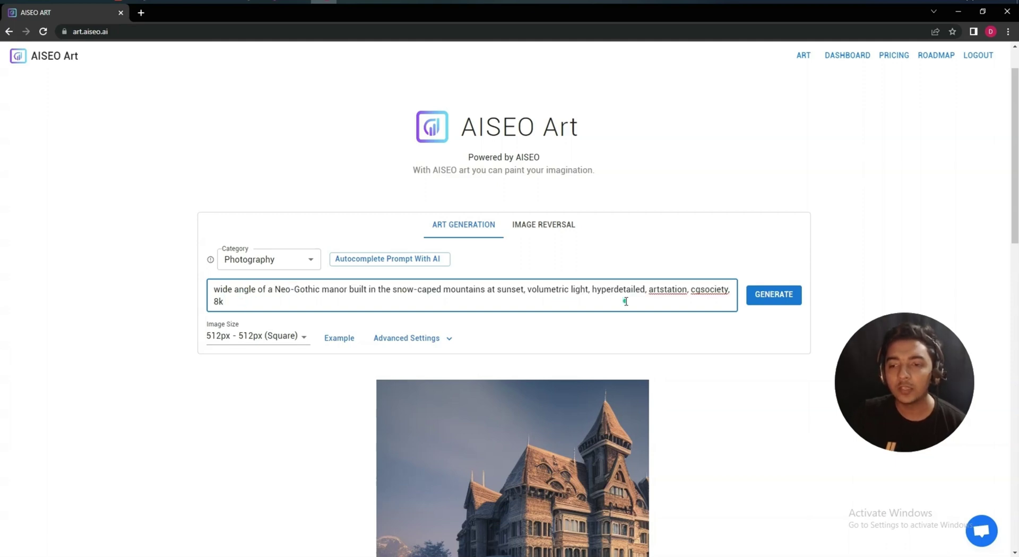
scroll(626, 302, "down", 4)
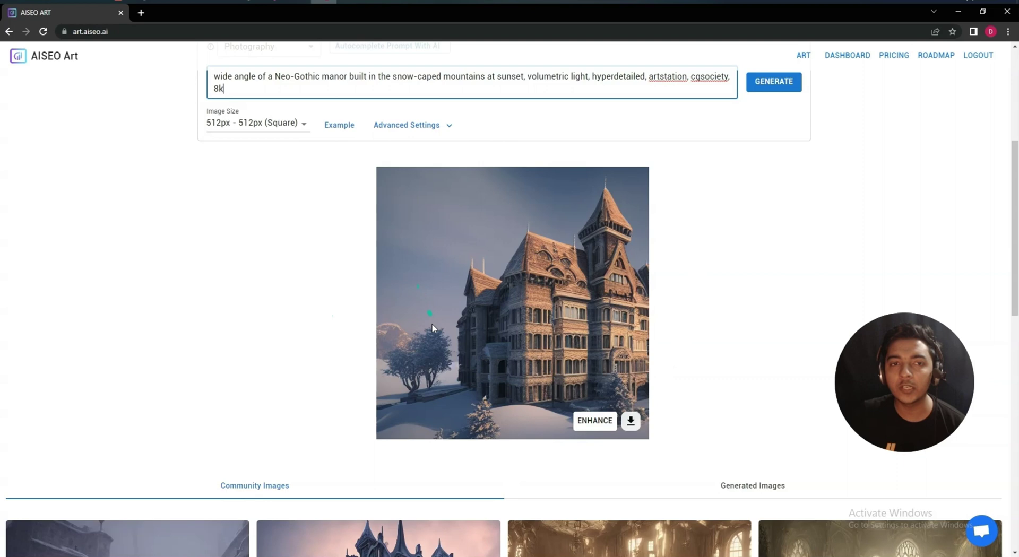
scroll(432, 325, "up", 4)
left_click(562, 183)
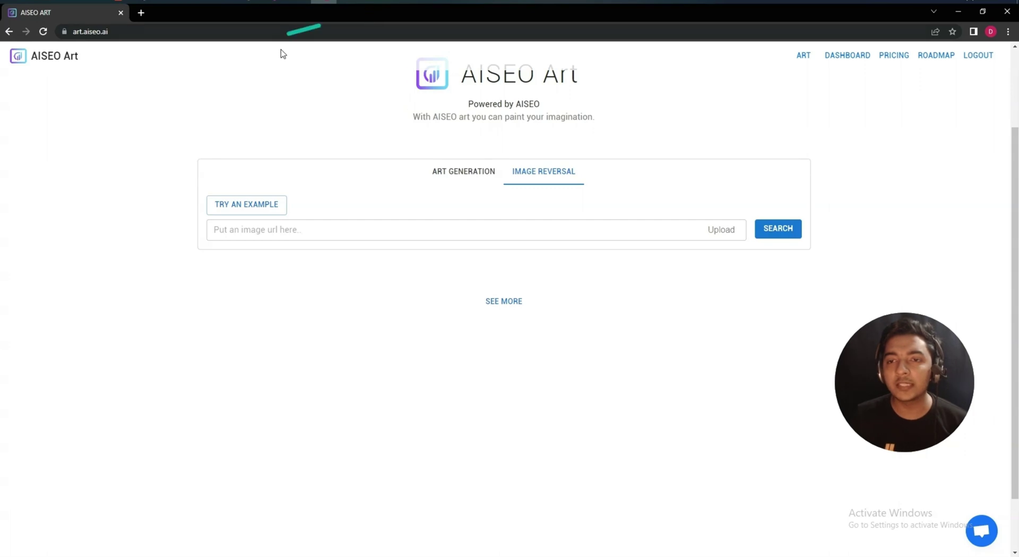
left_click(448, 177)
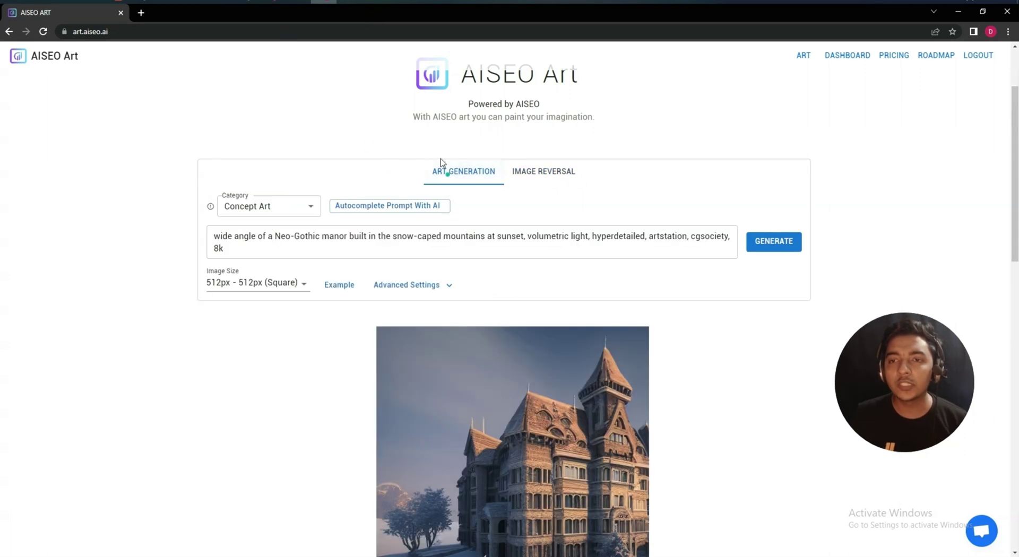
scroll(441, 158, "up", 3)
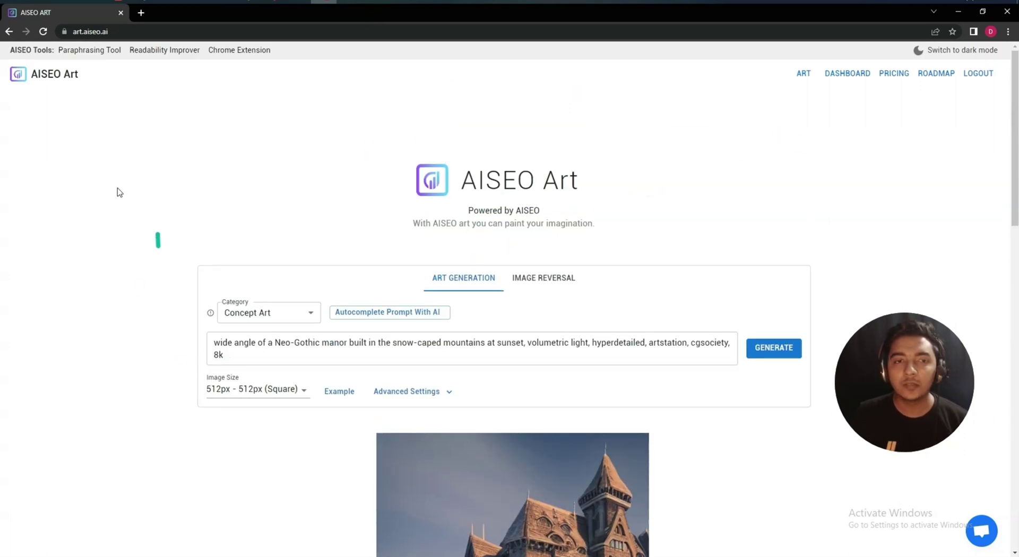
- Check the remaining AISEO Art credits on the account dashboard, then return home
left_click(863, 76)
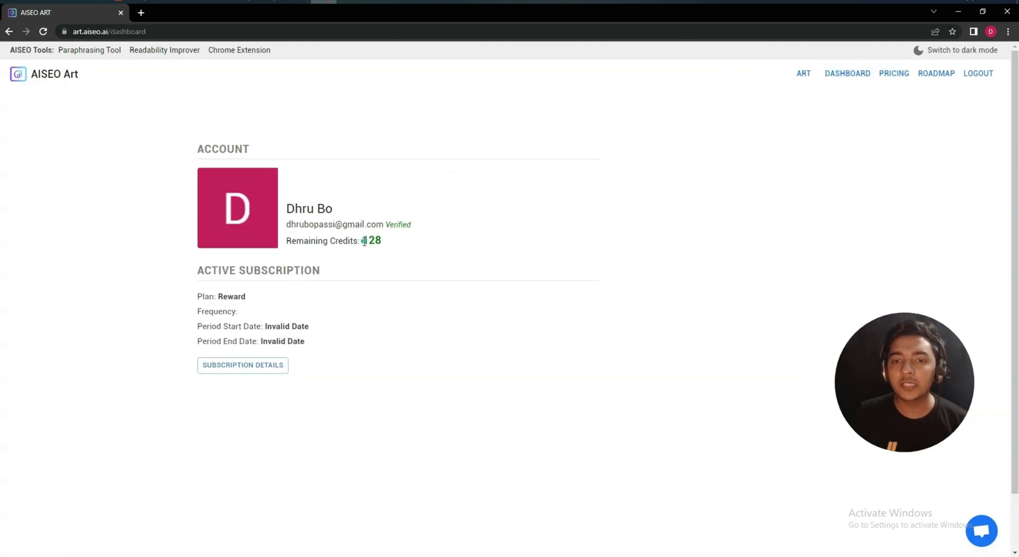
left_click_drag(365, 242, 385, 244)
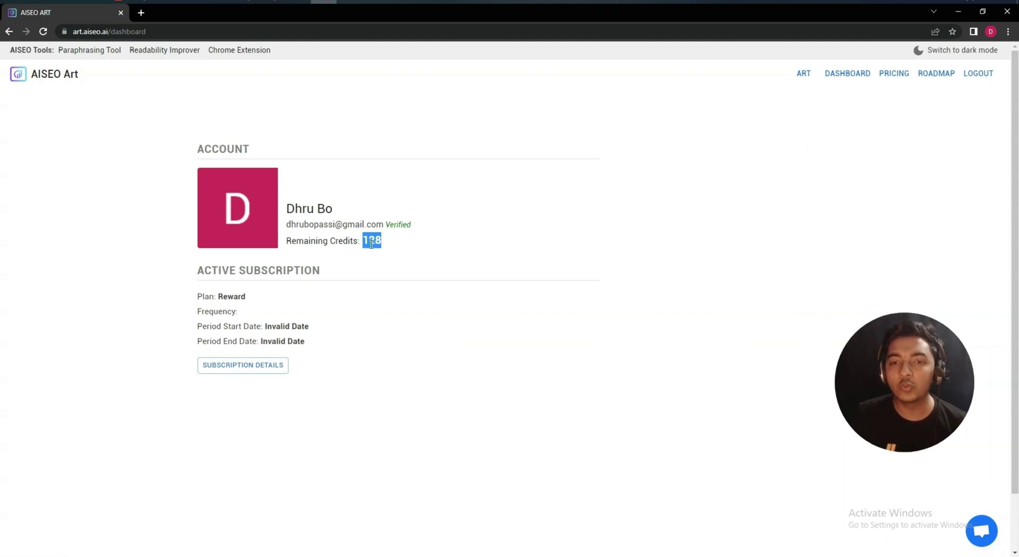
left_click(371, 243)
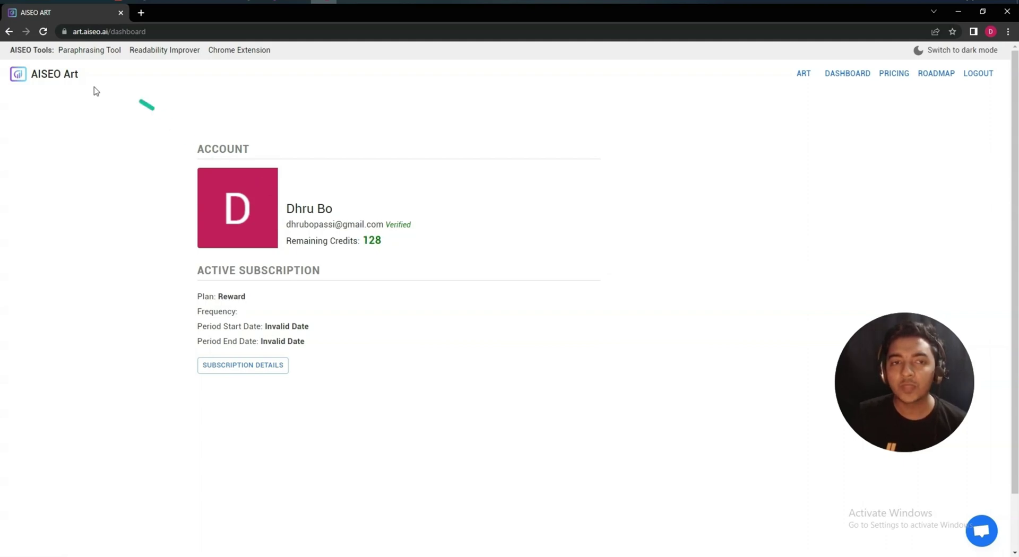
left_click(18, 75)
- Set the image size to 768px - 512px (Horizontal)
left_click(245, 378)
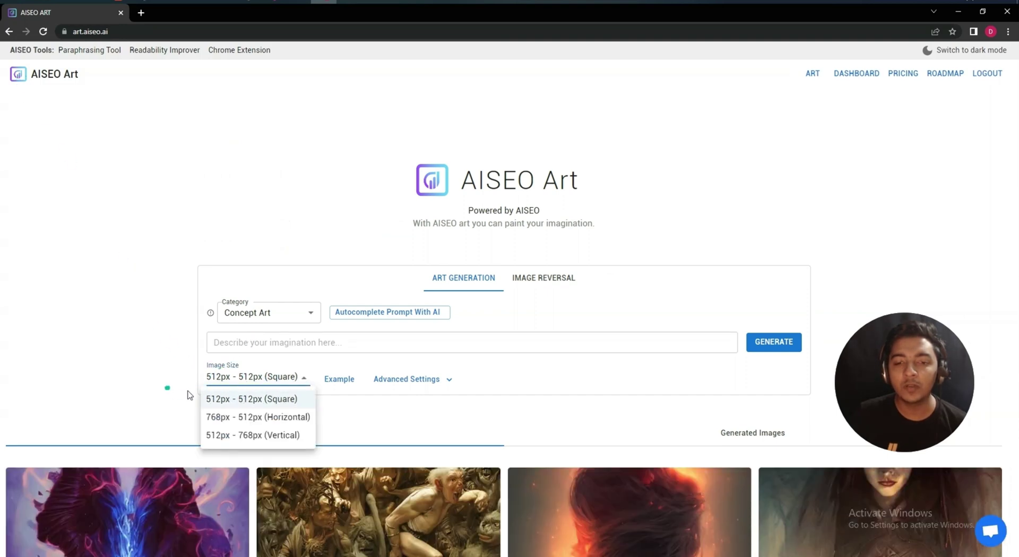
left_click(178, 369)
left_click(248, 378)
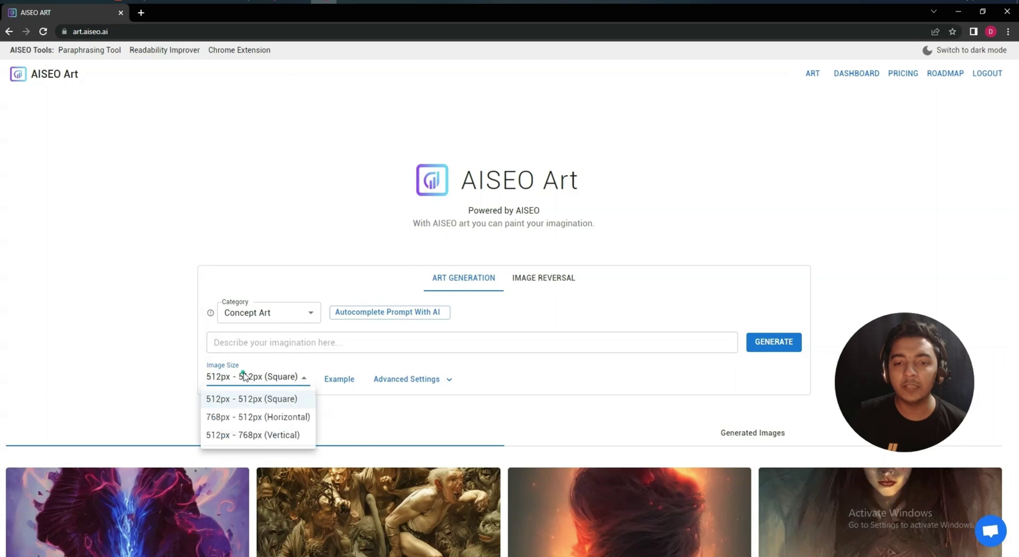
left_click(250, 419)
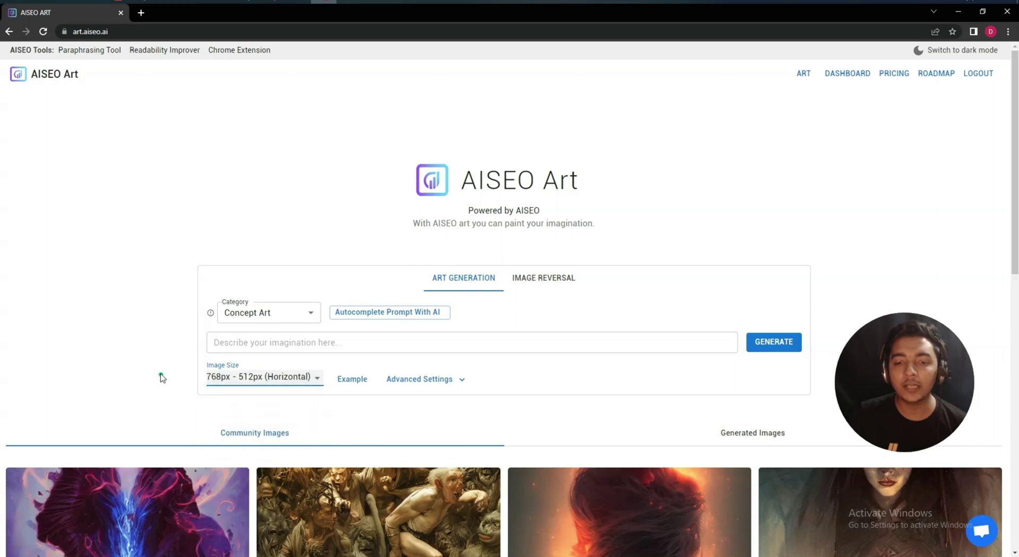
- Look over the YouTube AISEO Art review, then go back to USP.ai's Blog images tab
left_click(958, 11)
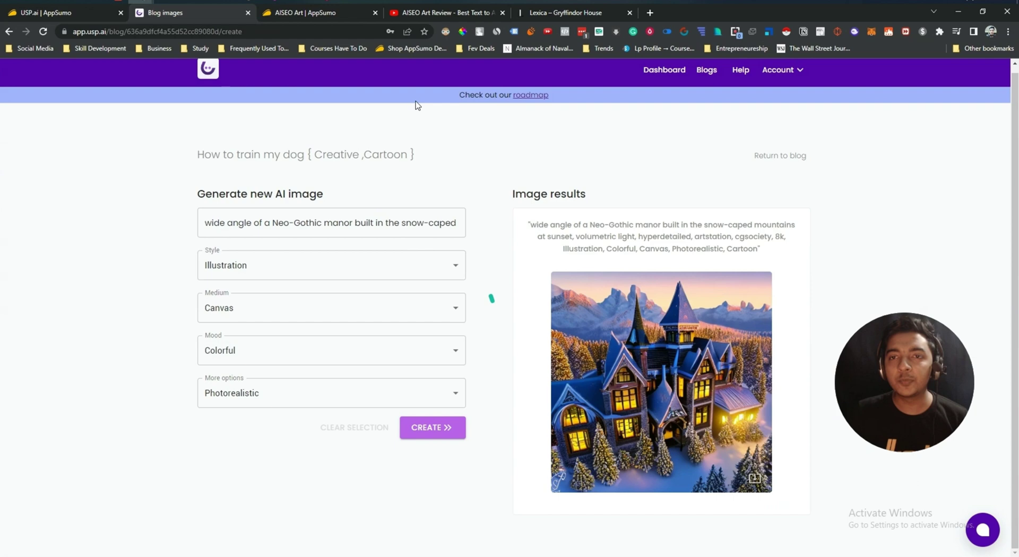
left_click(413, 19)
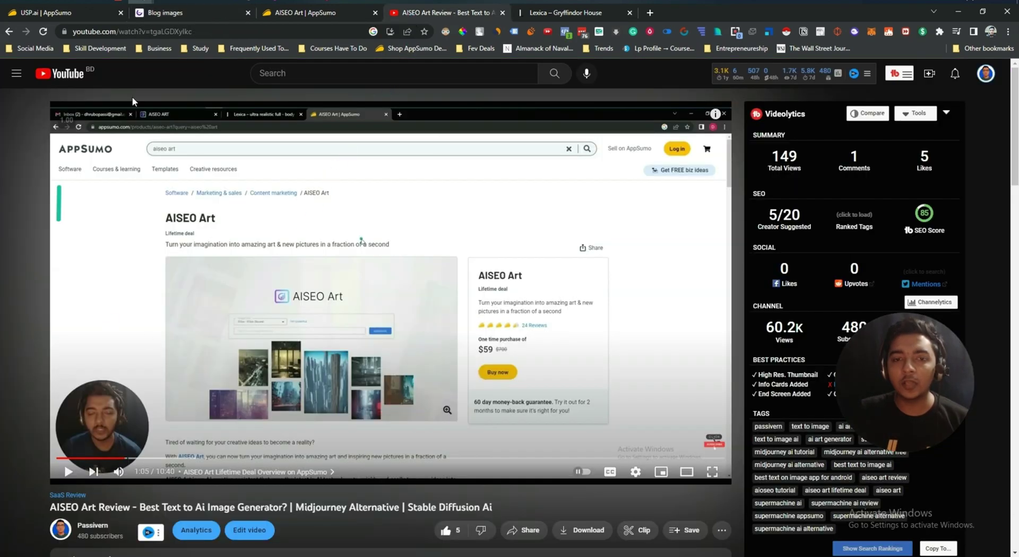
scroll(361, 240, "down", 3)
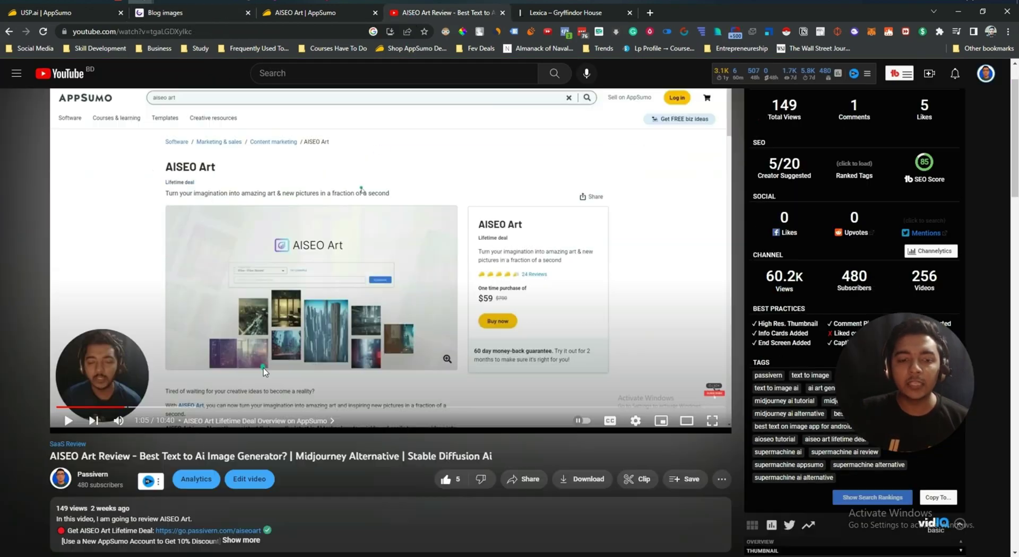
scroll(364, 347, "up", 3)
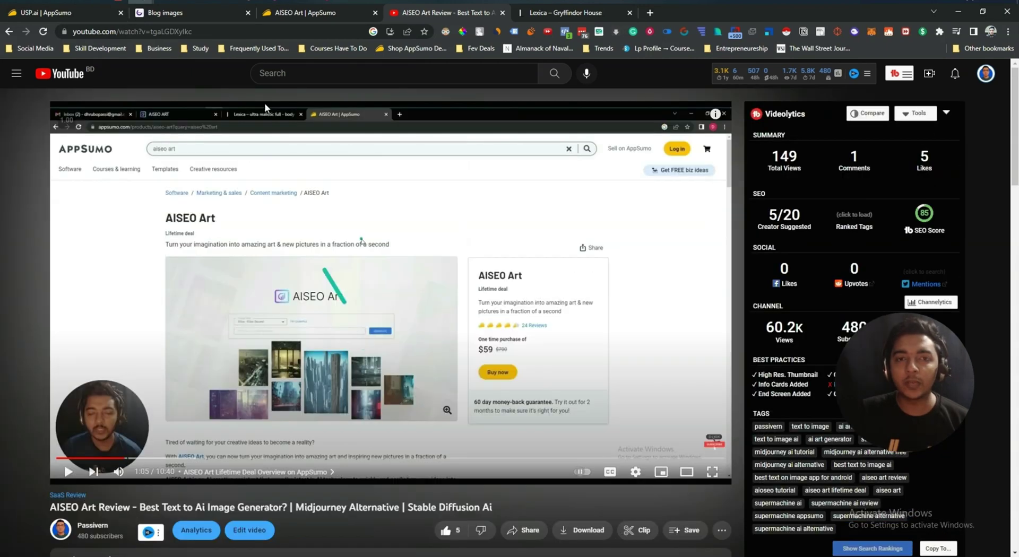
left_click(197, 14)
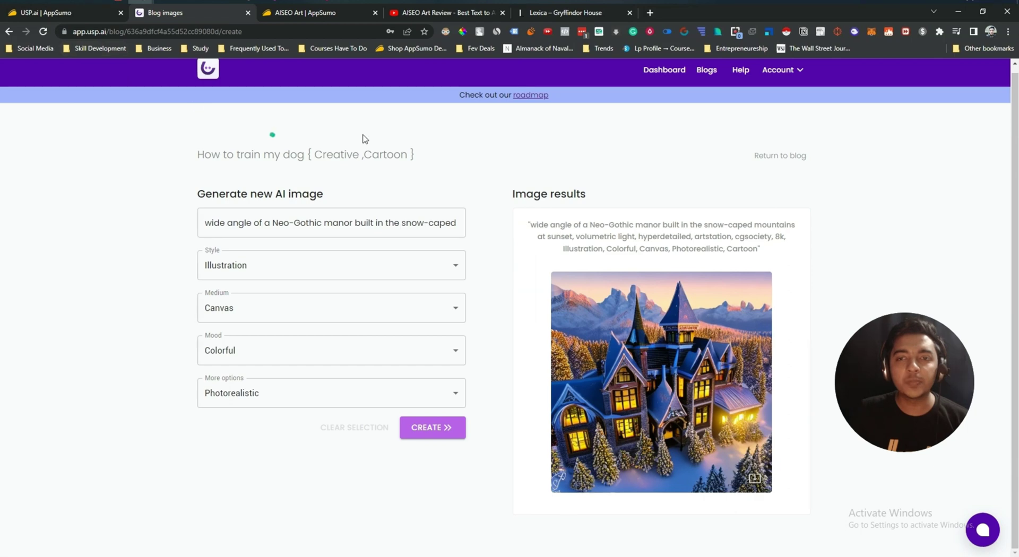
- Check credit usage on the USP.ai Dashboard, then open the 'How to train my dog' blog
left_click(208, 77)
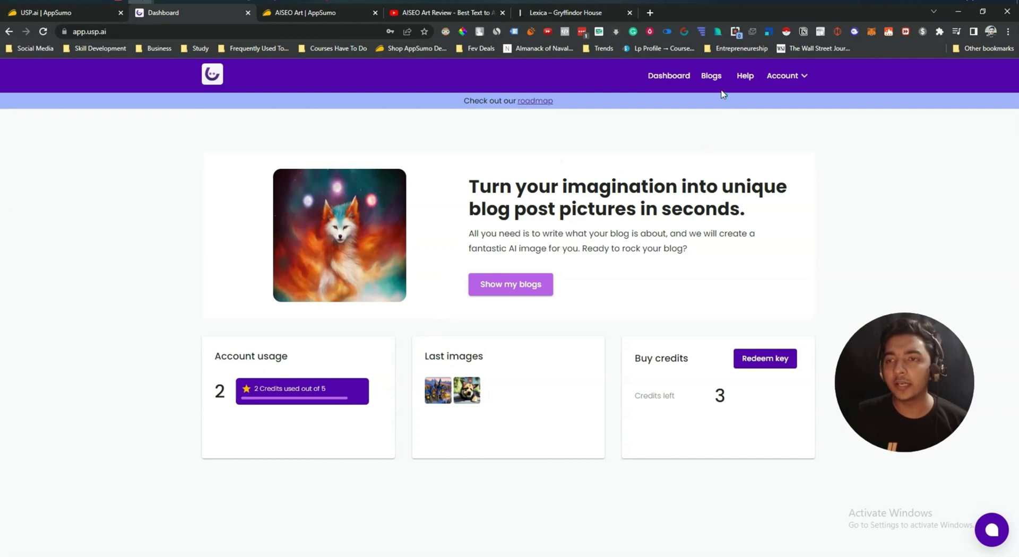
left_click(688, 76)
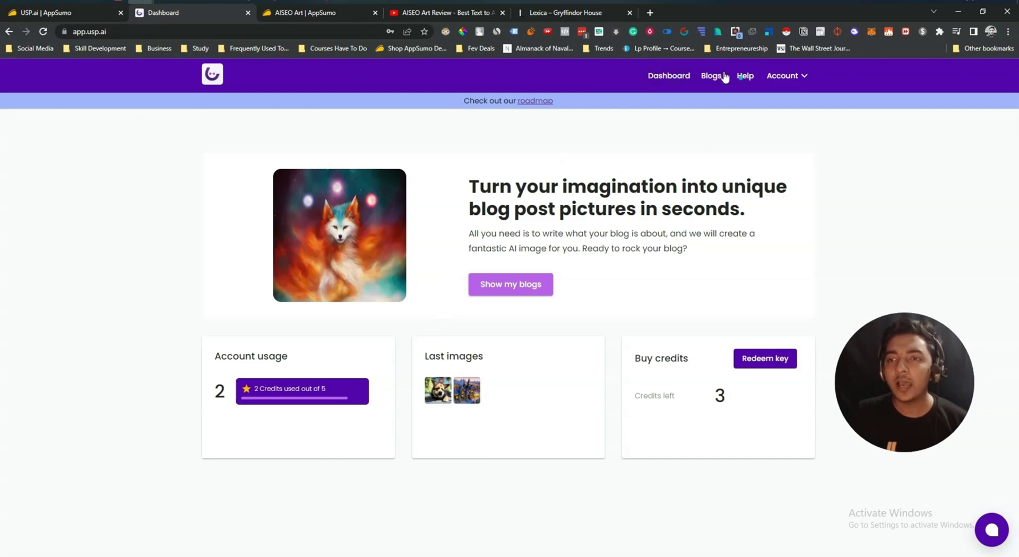
left_click(713, 77)
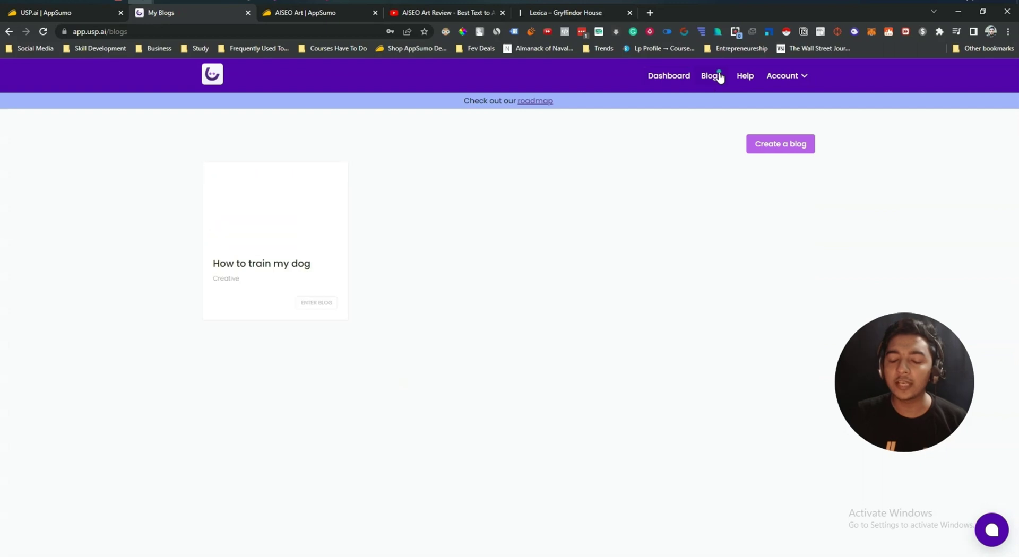
left_click(277, 235)
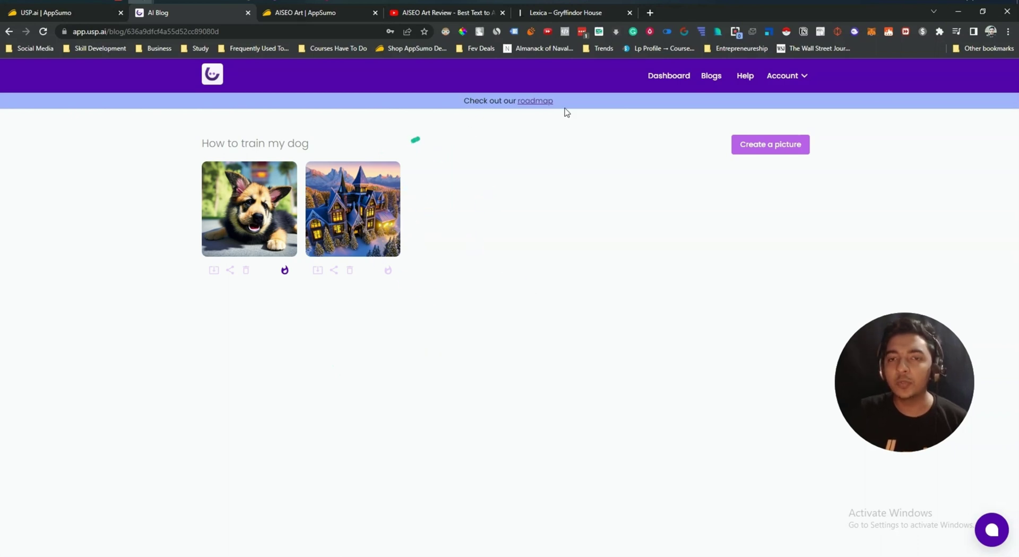
- Browse the USP.ai roadmap in a new tab, then return to the Dashboard showing 2 of 5 credits
left_click(543, 101)
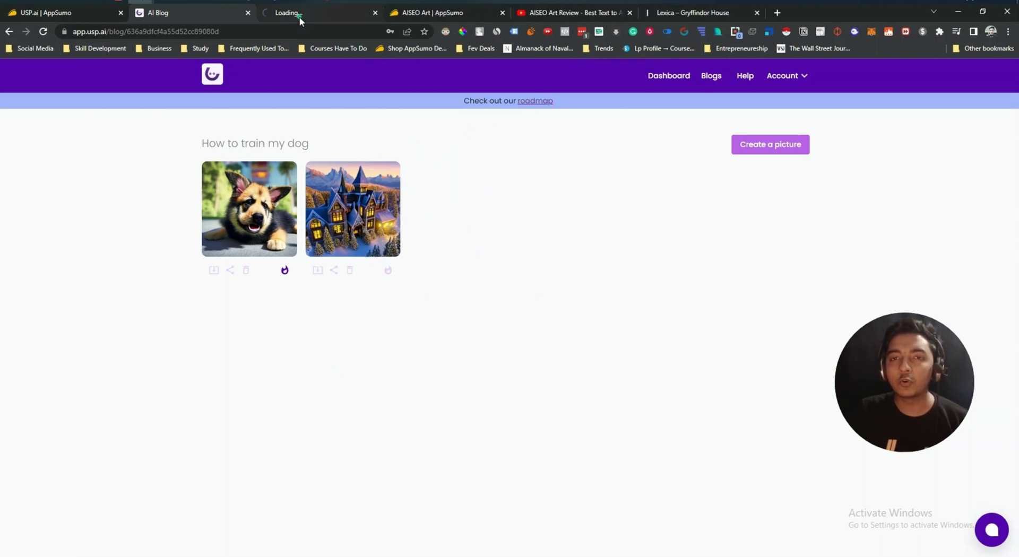
left_click(298, 18)
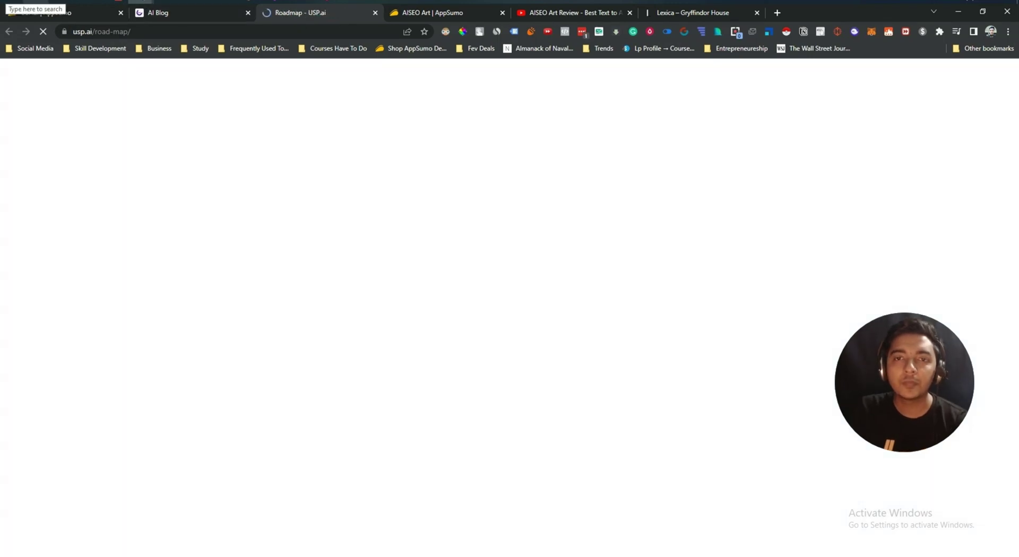
scroll(330, 370, "down", 5)
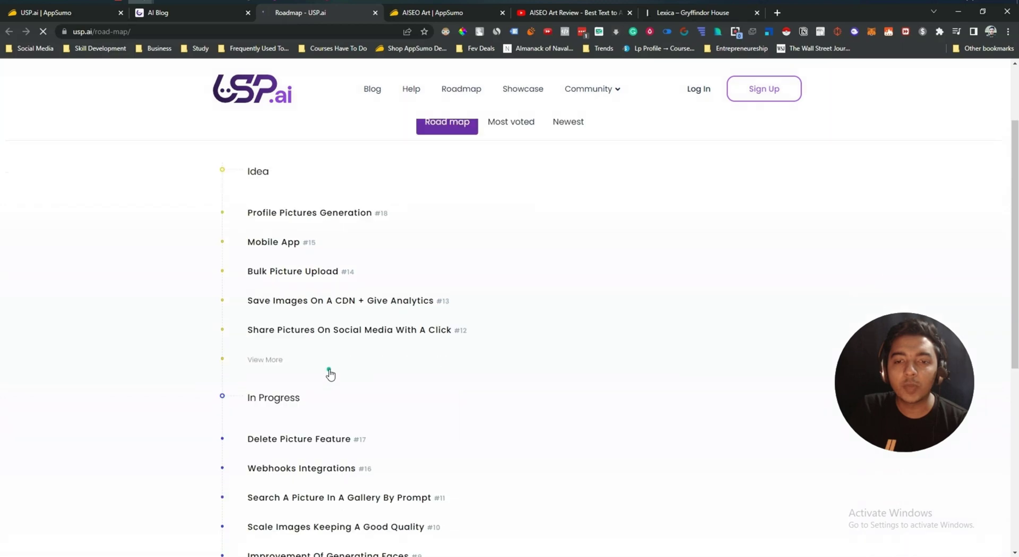
scroll(330, 371, "down", 4)
scroll(330, 371, "up", 9)
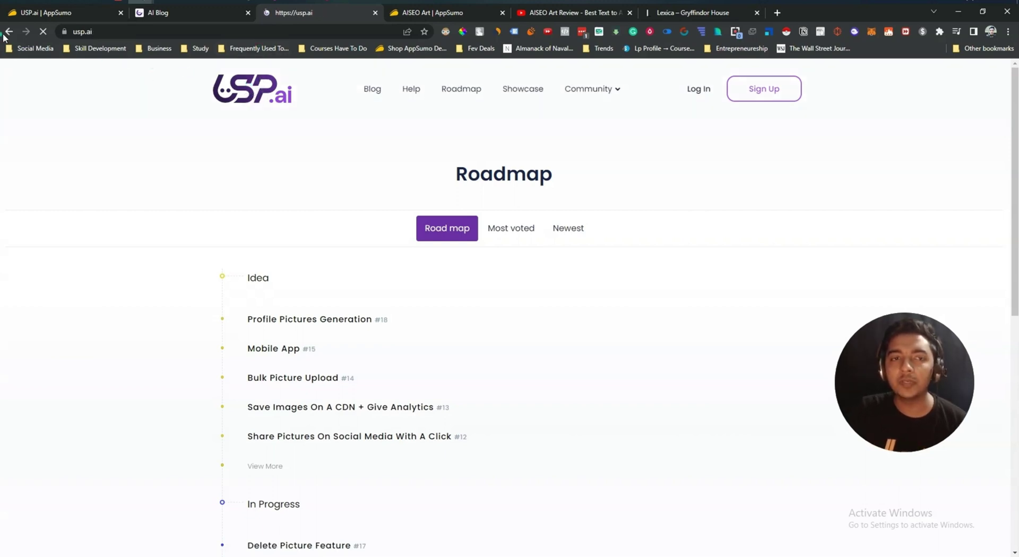
left_click(4, 33)
left_click(4, 33)
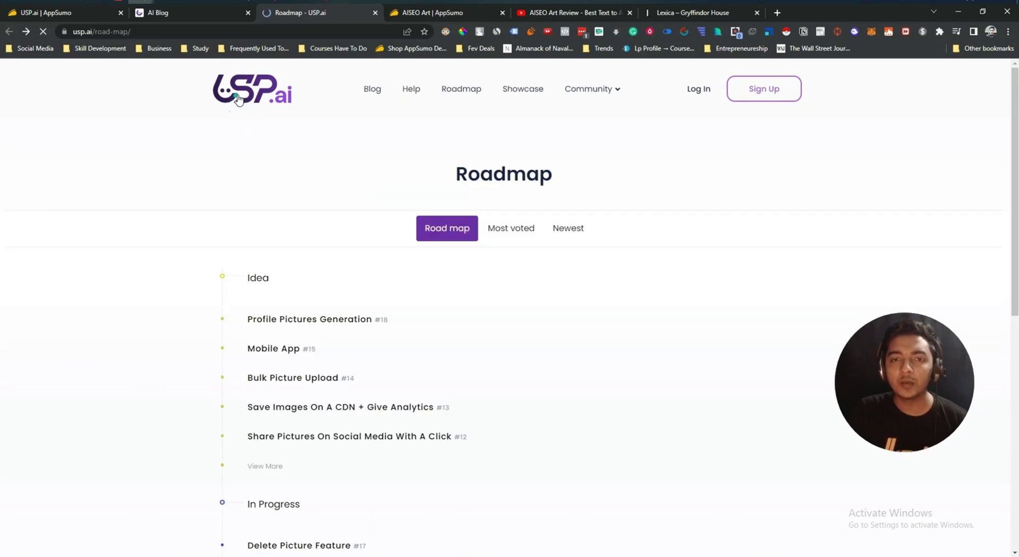
left_click(196, 14)
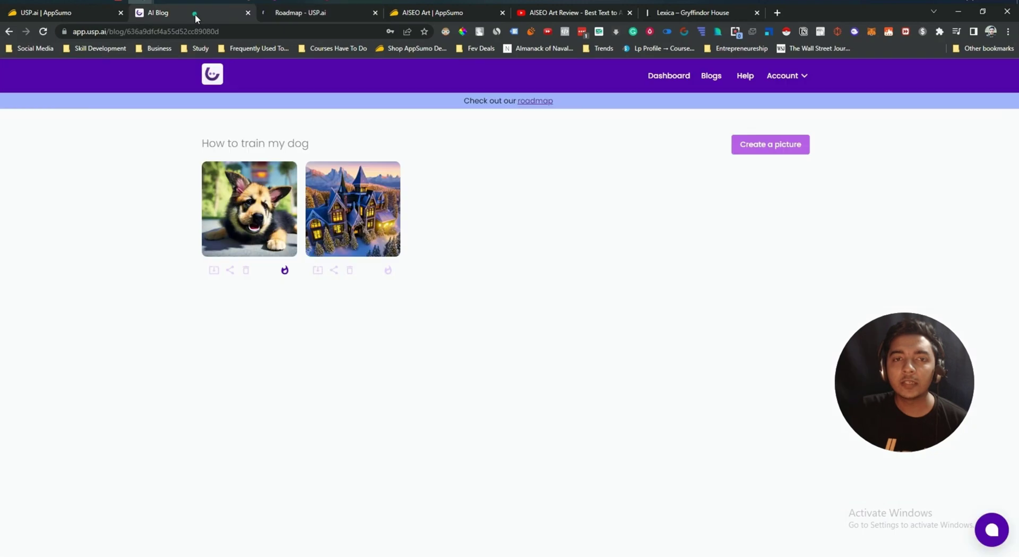
left_click(209, 78)
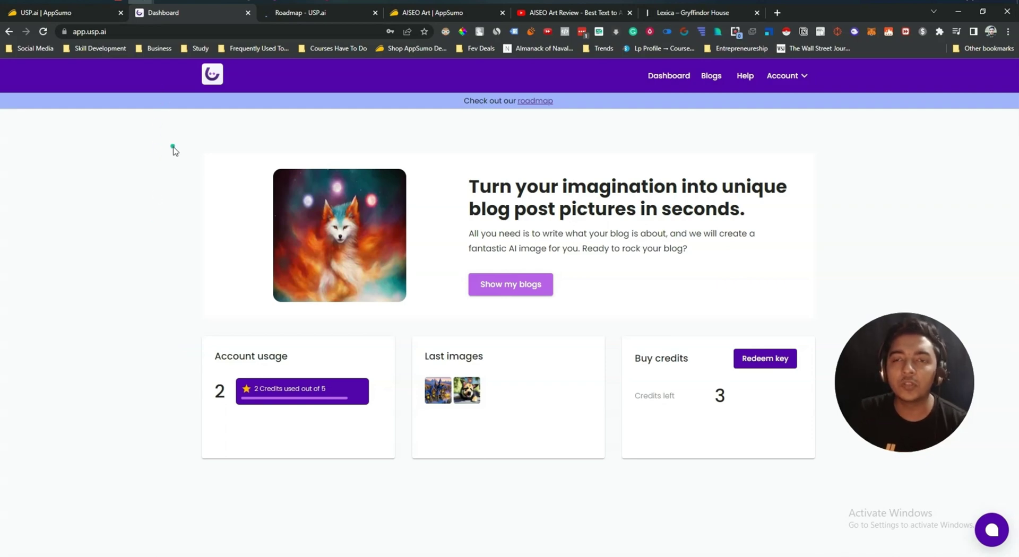
- Review the AISEO Art AppSumo deal's Plans & features, including the $59 Single plan
left_click(441, 15)
scroll(405, 255, "down", 5)
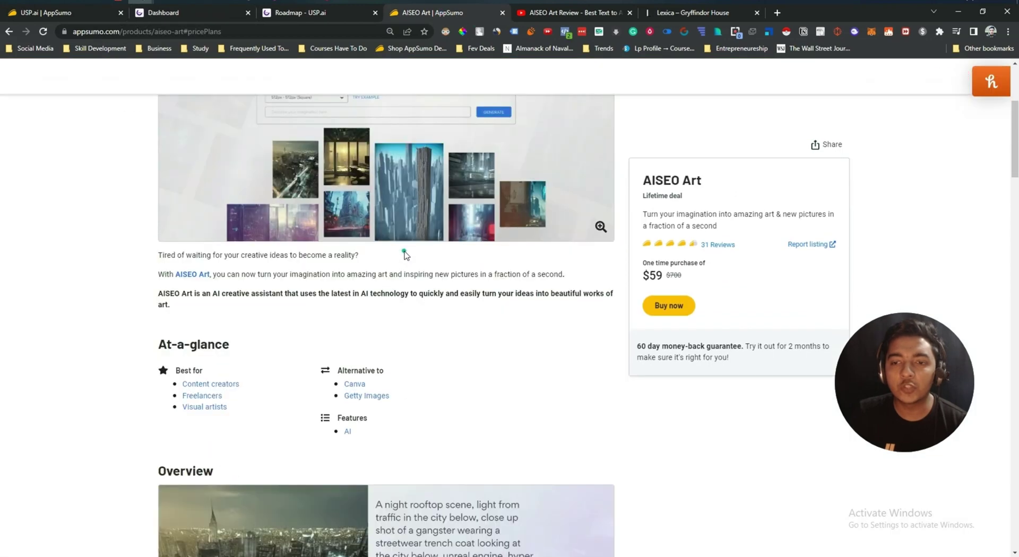
scroll(405, 255, "down", 7)
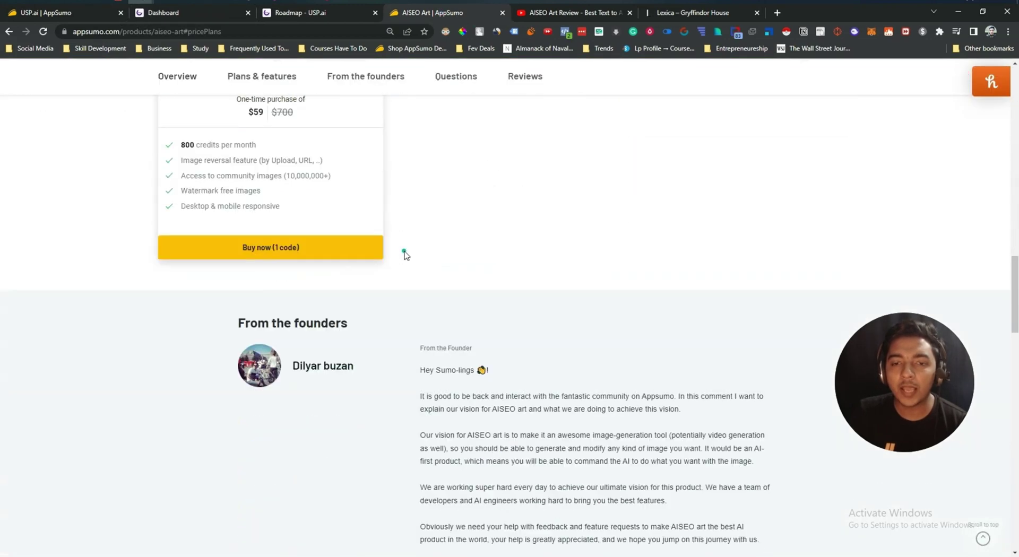
scroll(405, 254, "up", 10)
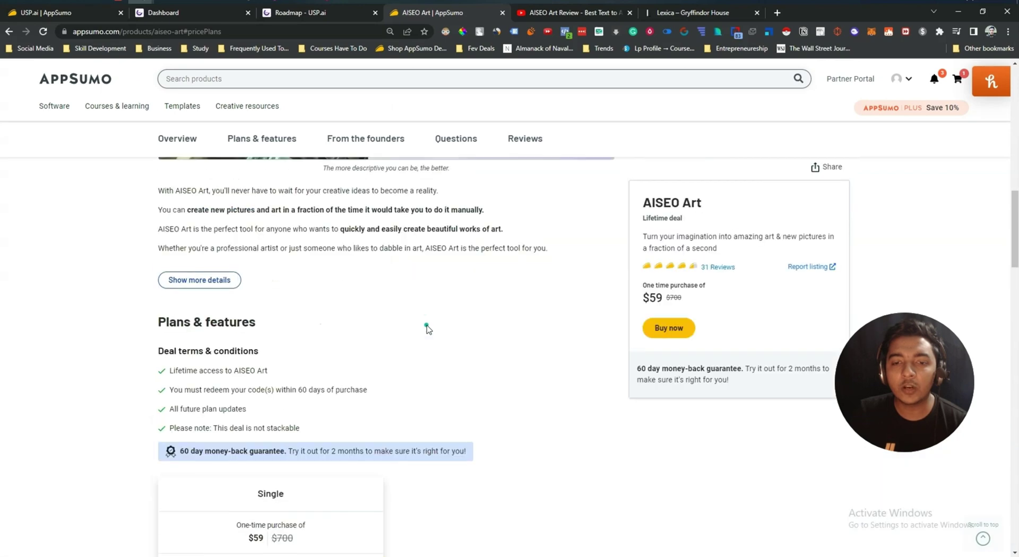
scroll(427, 326, "up", 4)
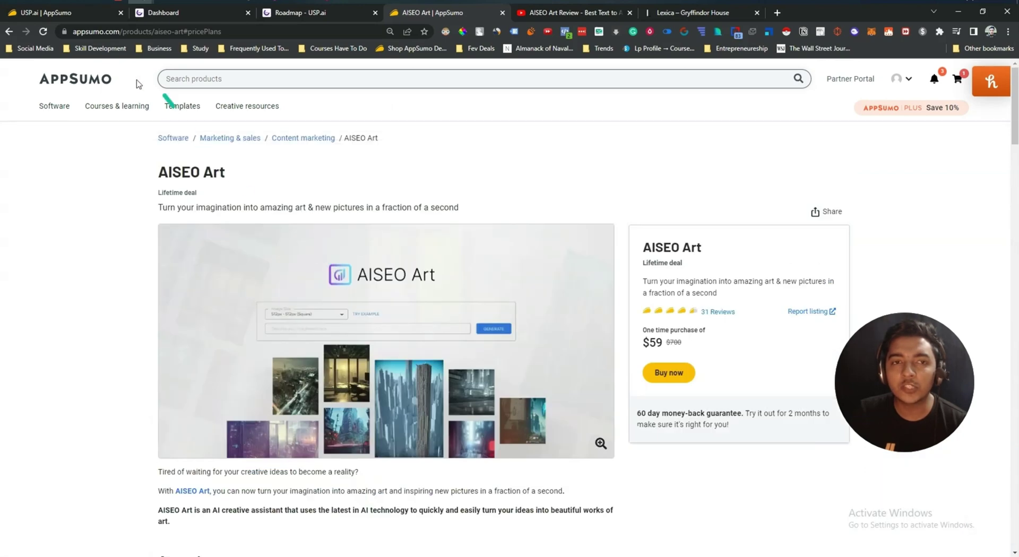
- Compare against USP.ai's $89 plan, then return to the AISEO Art deal page
left_click(68, 14)
left_click(346, 382)
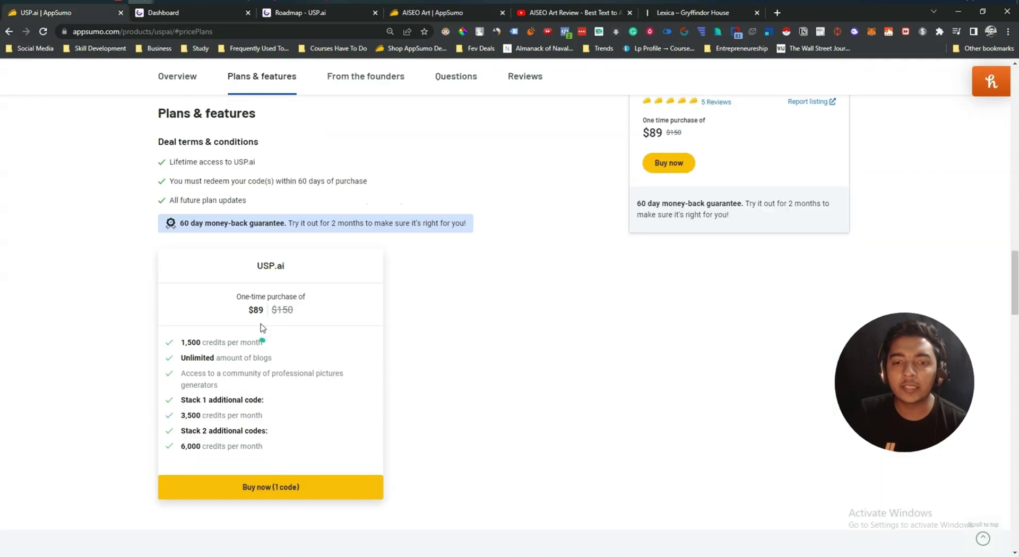
double_click(257, 311)
left_click(446, 13)
scroll(348, 312, "down", 10)
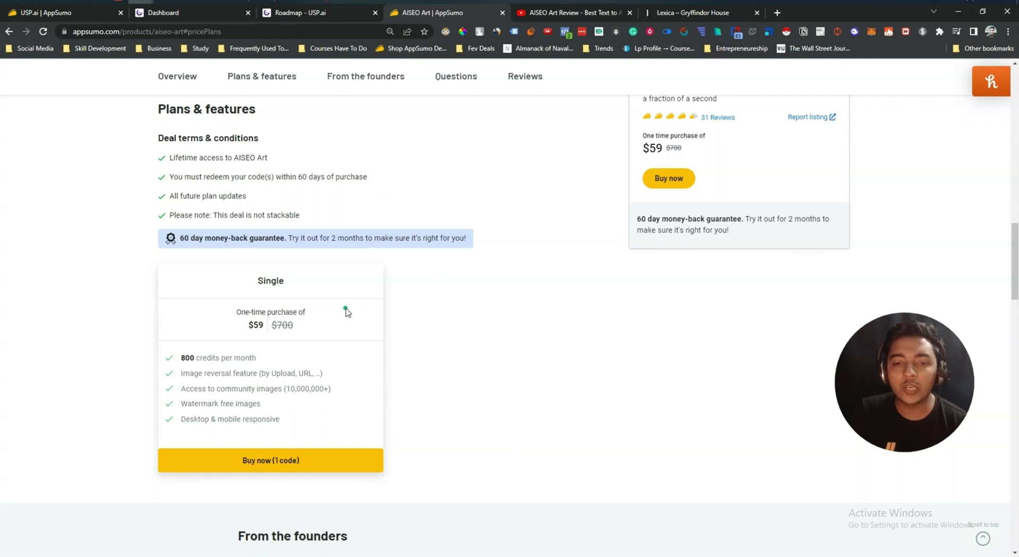
scroll(347, 311, "up", 10)
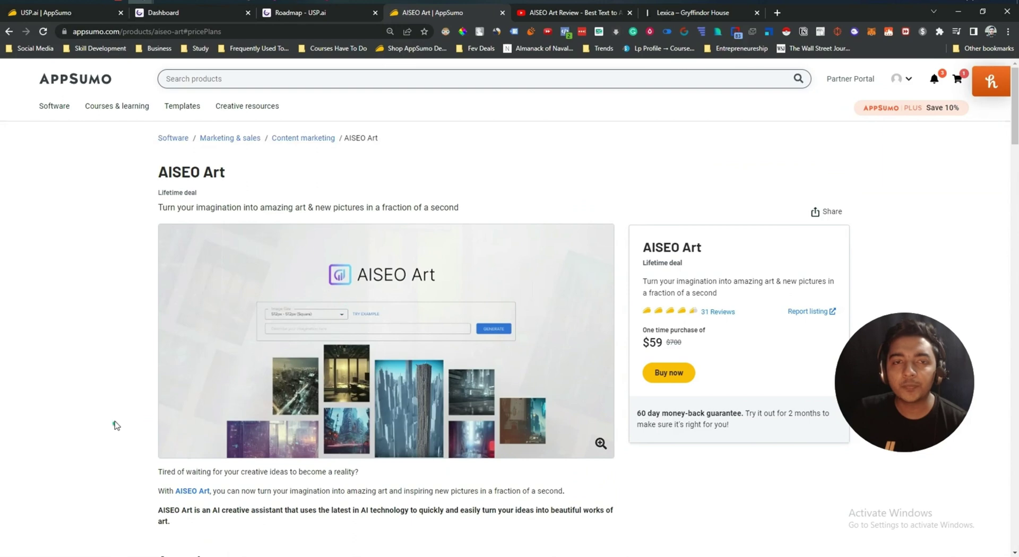
- Scroll the USP.ai AppSumo deal page down to From the founders and back to its $89 price
left_click(71, 12)
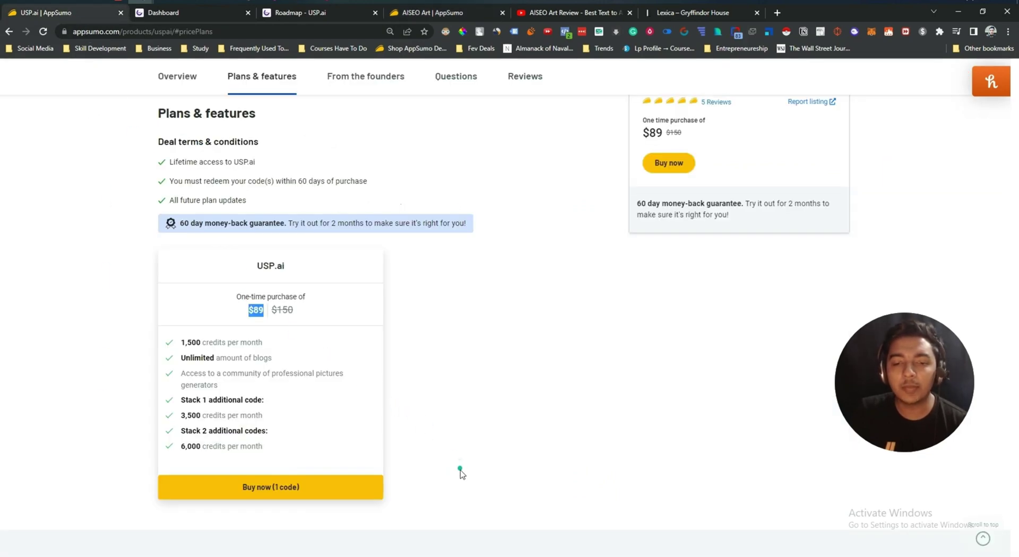
scroll(430, 221, "up", 15)
scroll(430, 214, "down", 7)
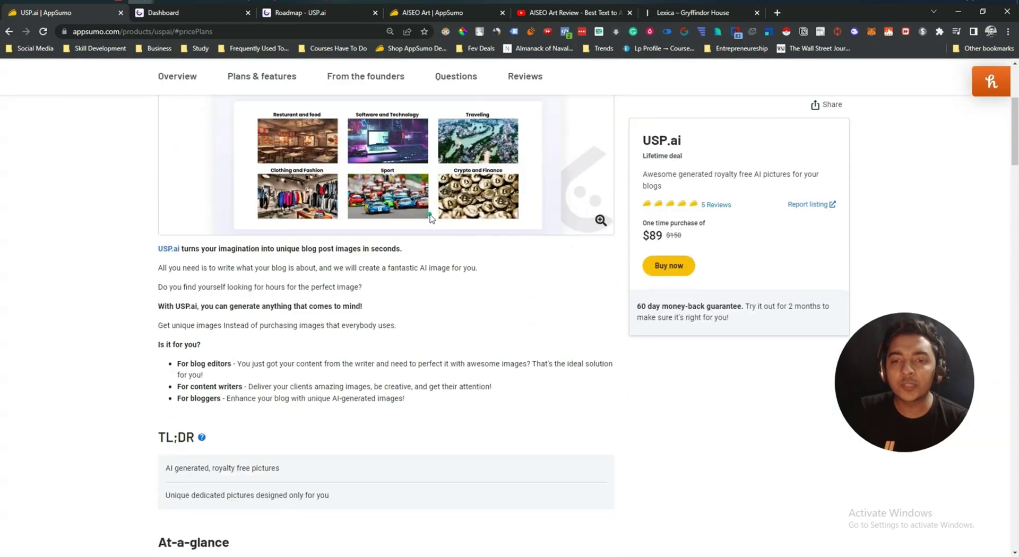
scroll(431, 216, "down", 4)
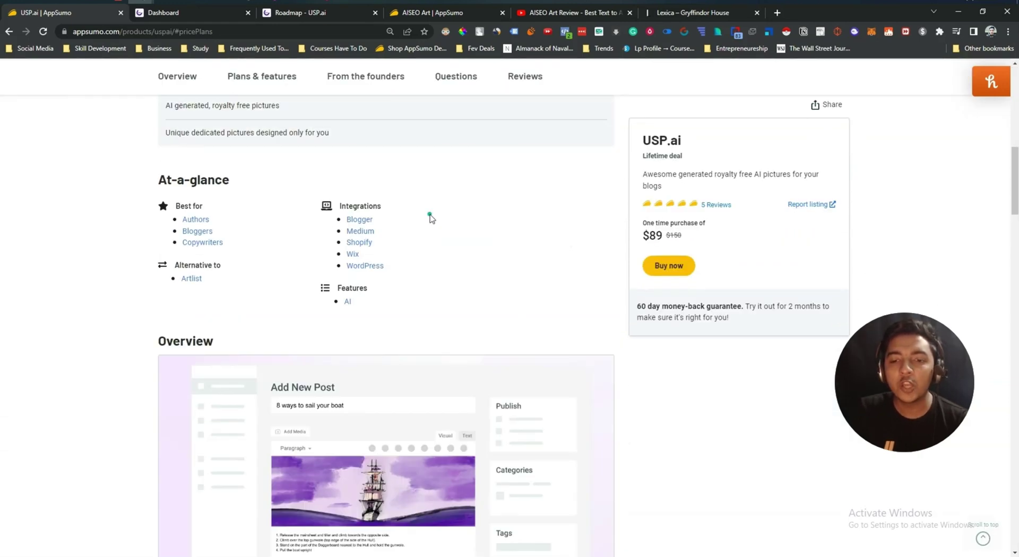
scroll(431, 216, "down", 20)
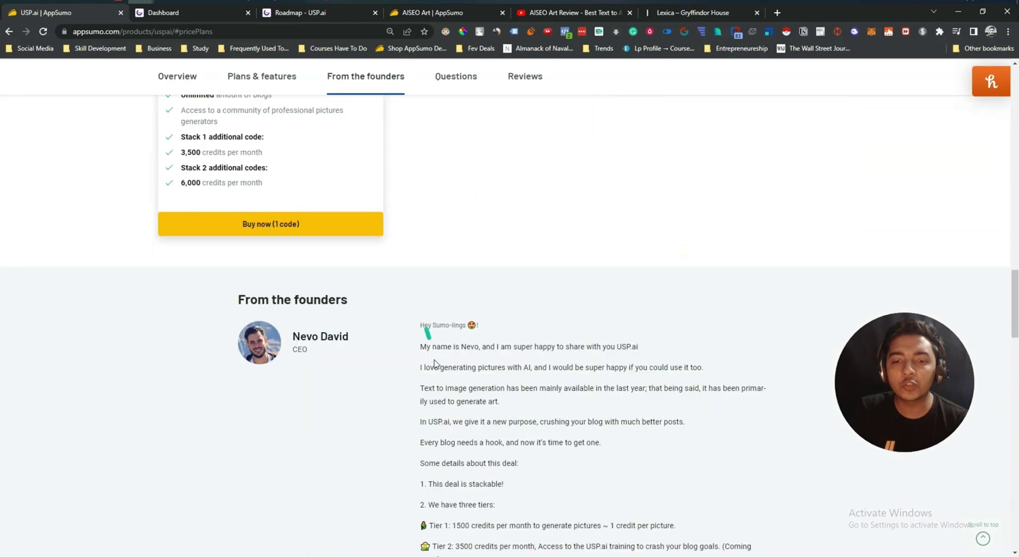
scroll(434, 363, "up", 20)
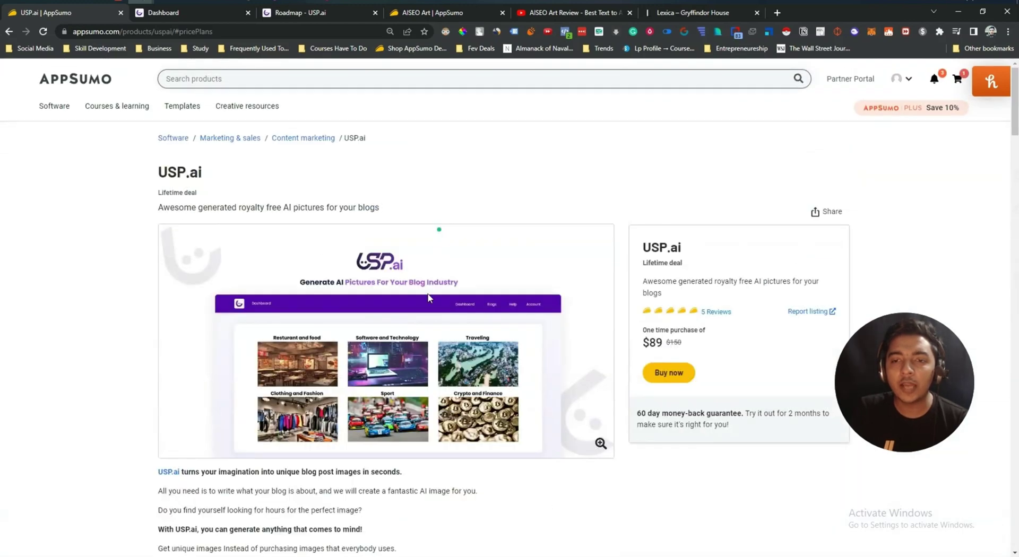